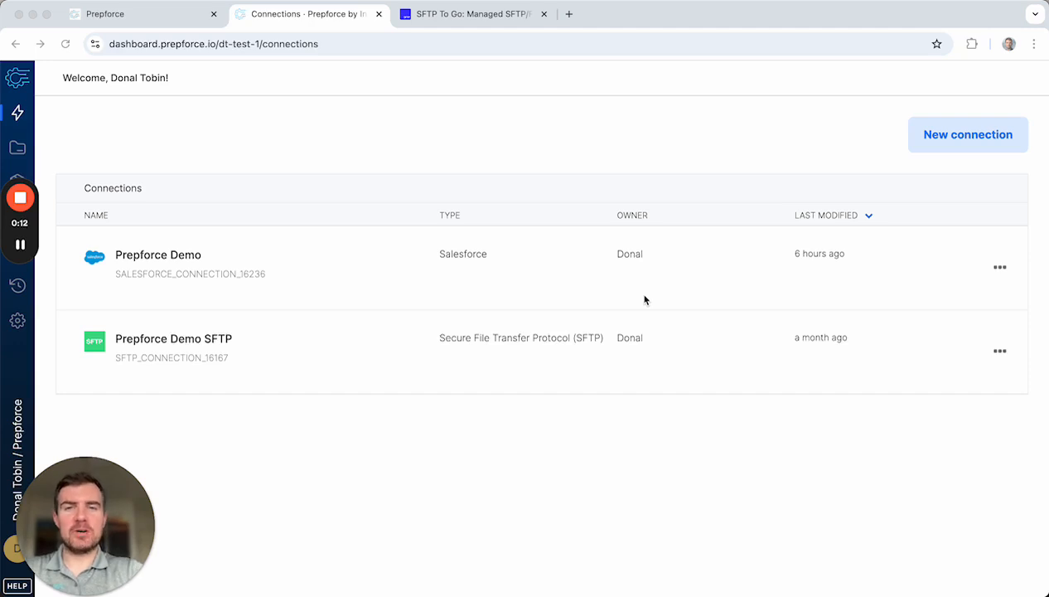
# Step: View the SFTP To Go website, then return to the Prepforce connections list
pyautogui.click(465, 24)
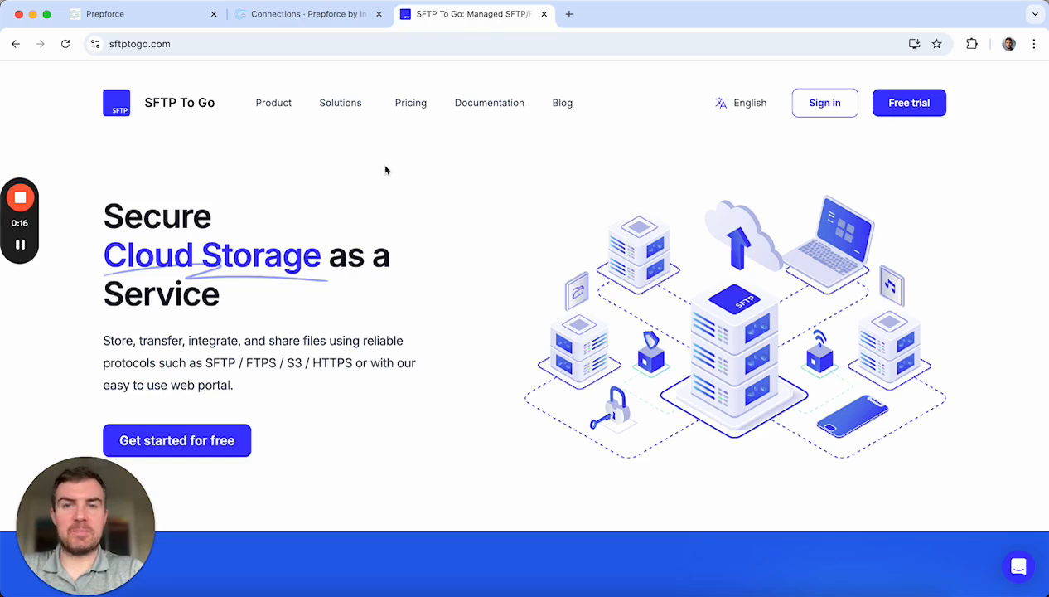
pyautogui.click(306, 15)
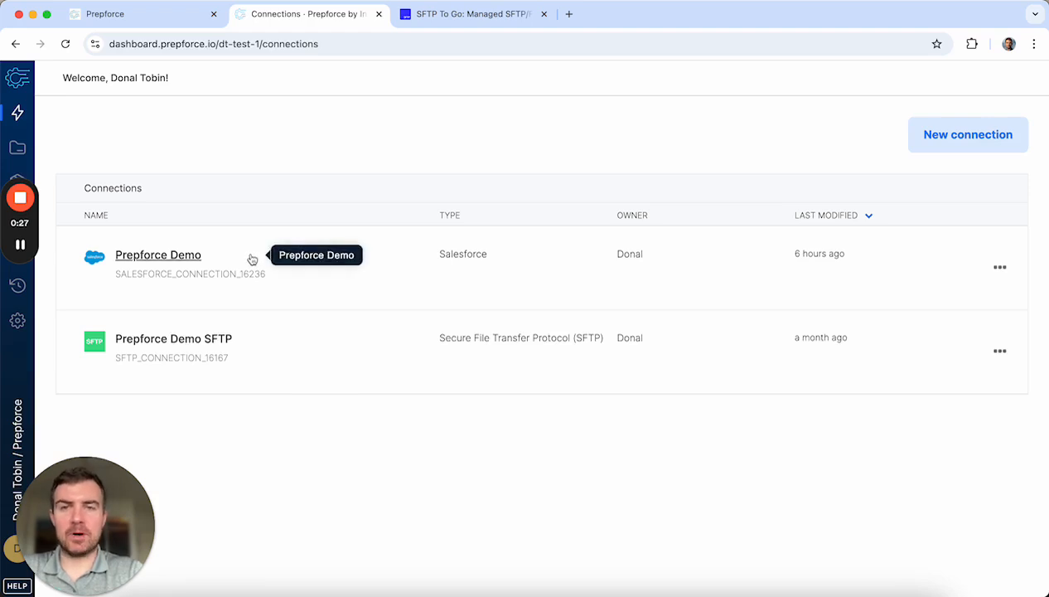
# Step: Create a new blank Dataflow package named Demo
pyautogui.moveTo(25, 265)
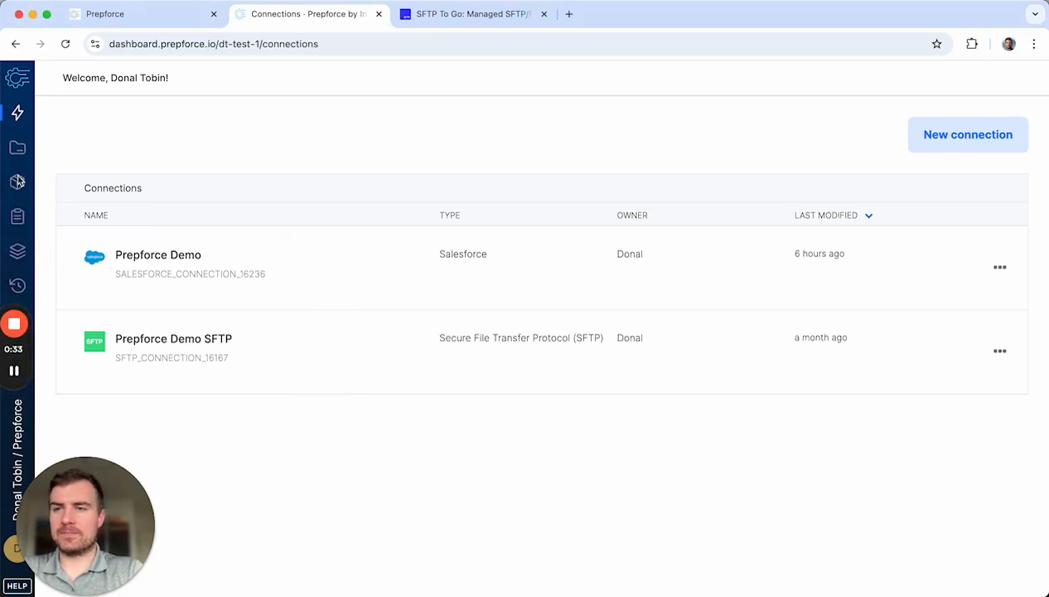
pyautogui.click(17, 181)
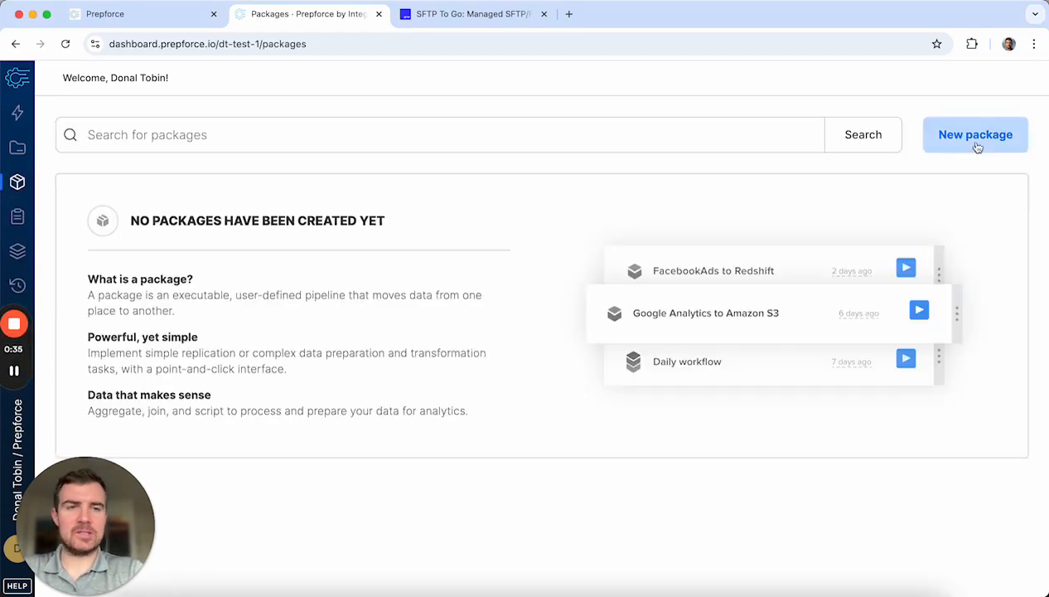
pyautogui.click(961, 139)
pyautogui.write('Demo')
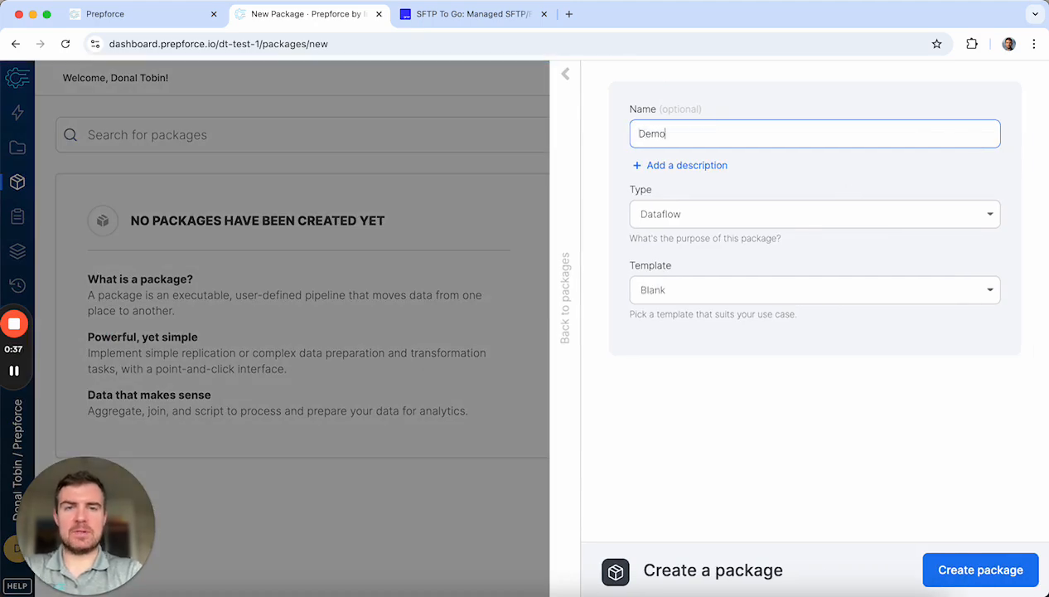
pyautogui.click(965, 570)
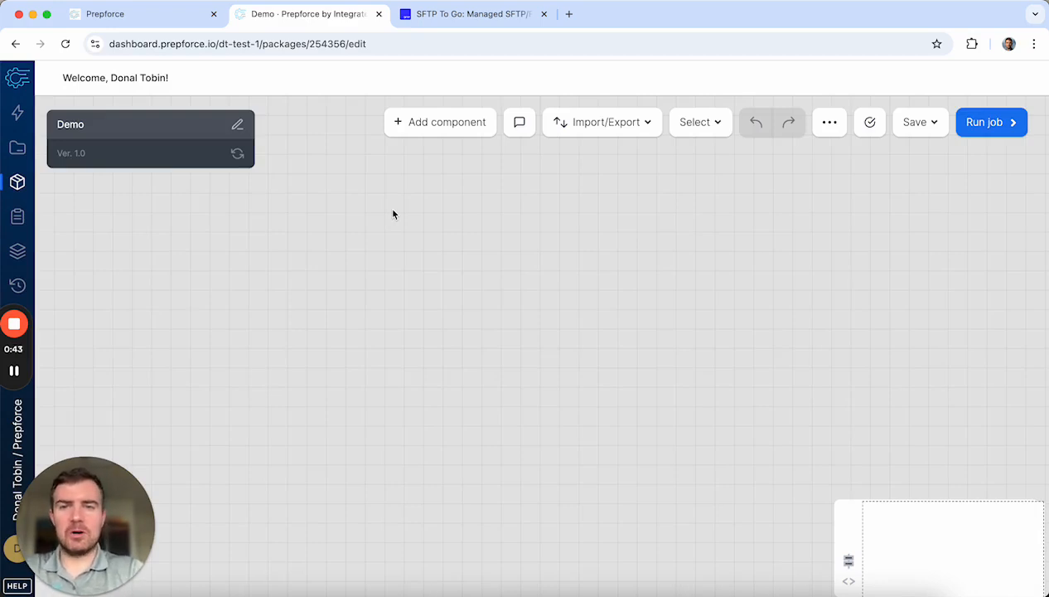
# Step: Add a File Storage source component to the upper part of the package canvas
pyautogui.click(426, 122)
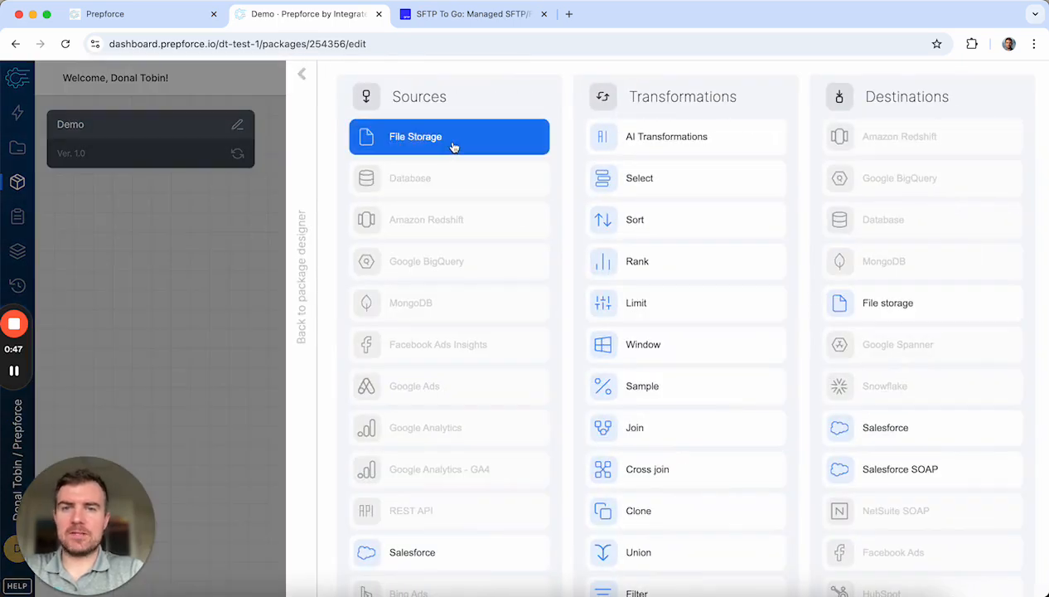
pyautogui.click(453, 145)
pyautogui.moveTo(583, 184); pyautogui.dragTo(396, 201)
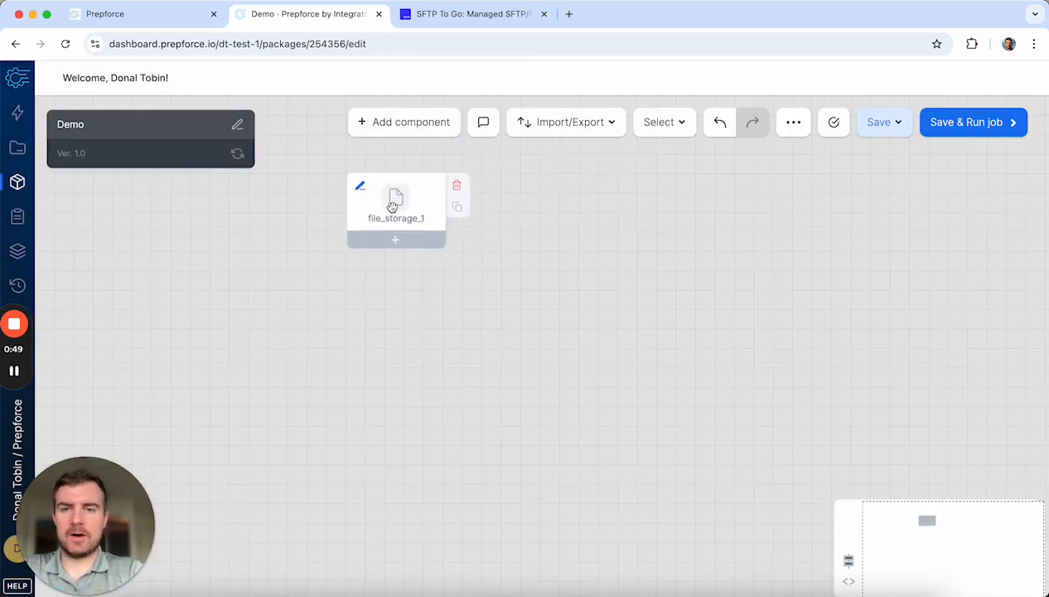
# Step: Open the File Storage source and choose Prepforce Demo SFTP as its input connection
pyautogui.click(394, 203)
pyautogui.click(449, 205)
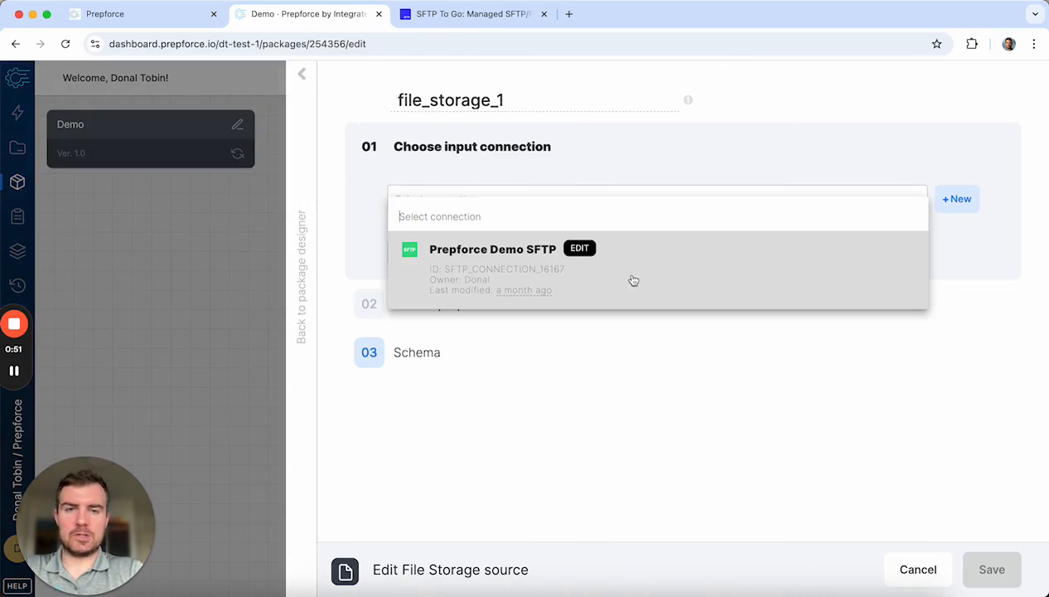
pyautogui.click(632, 280)
pyautogui.click(408, 295)
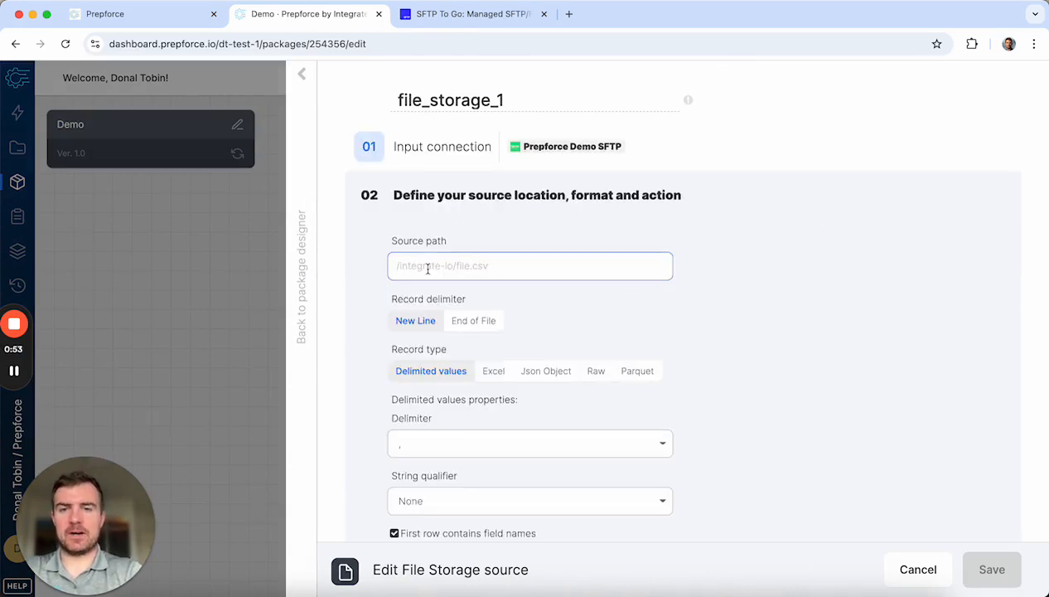
# Step: Set the source path of the File Storage component to /customer.csv
pyautogui.click(427, 266)
pyautogui.write('/custome')
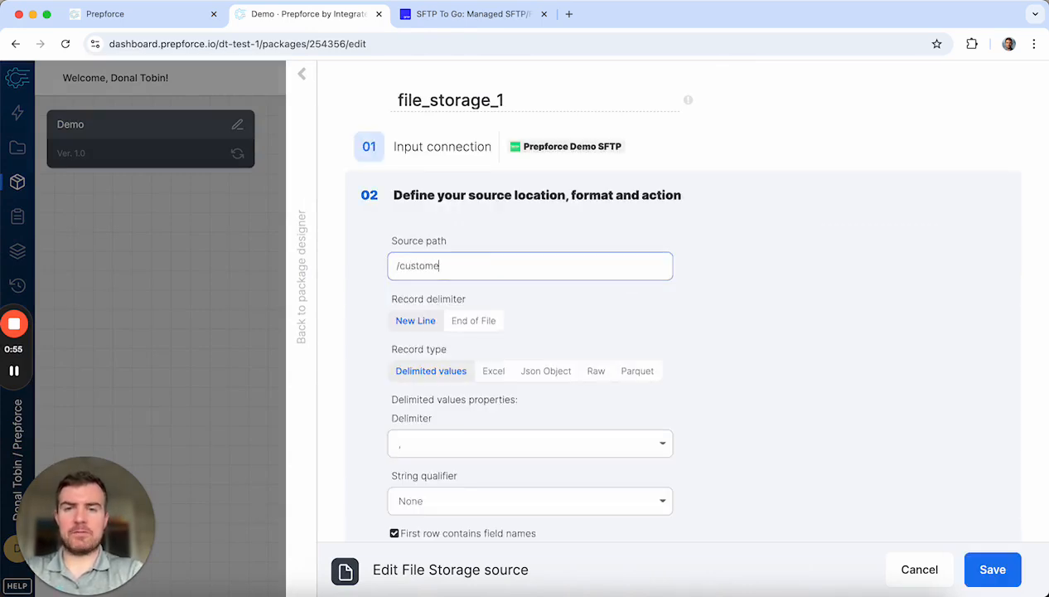
pyautogui.write('r.csv')
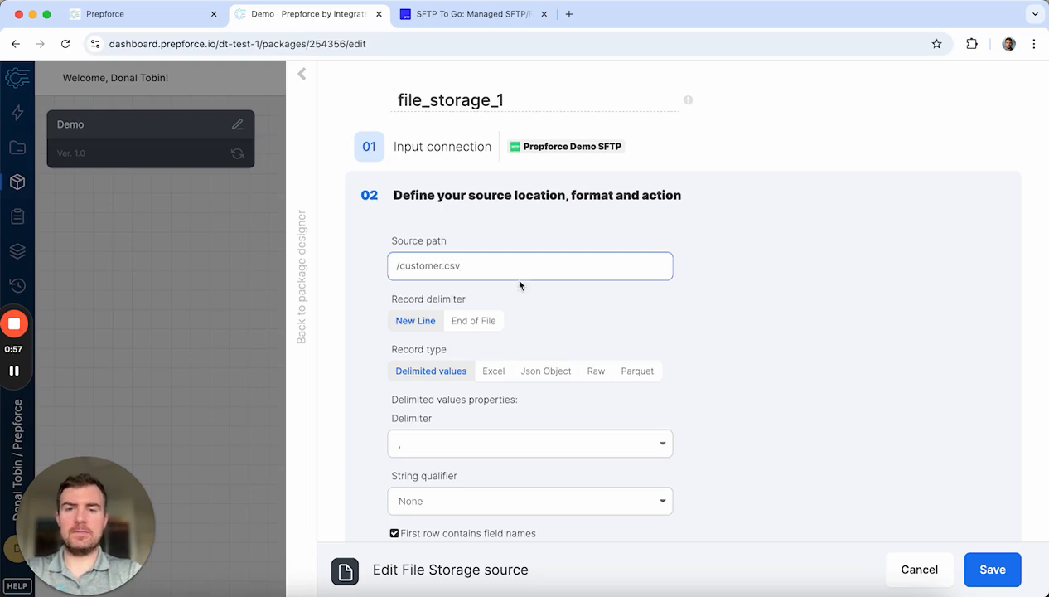
pyautogui.scroll(-1, 678, 304)
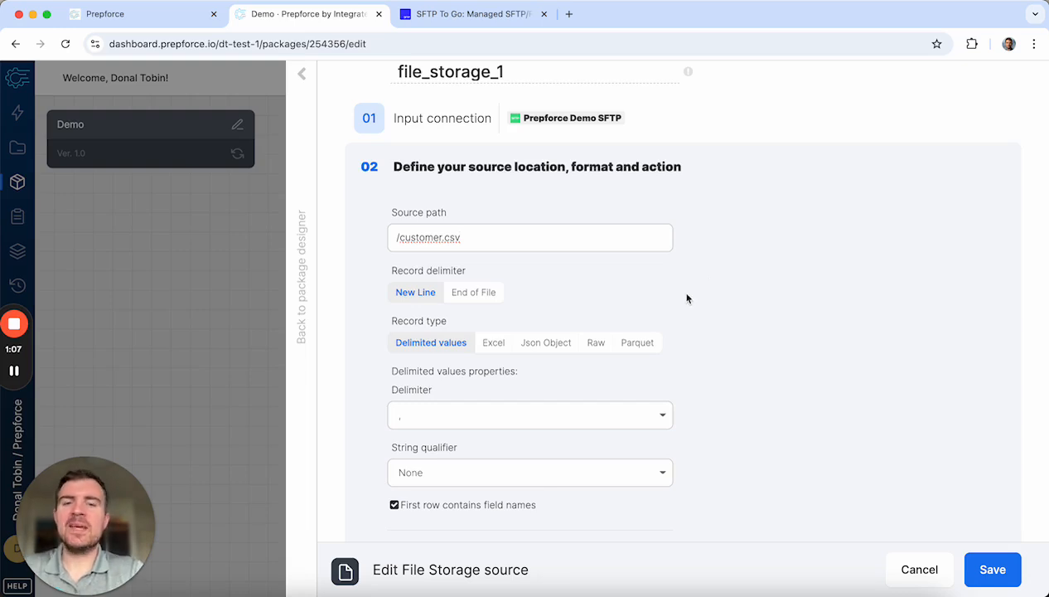
# Step: Examine the available delimiter, string qualifier and source action settings of the File Storage source
pyautogui.scroll(-2, 665, 326)
pyautogui.click(593, 323)
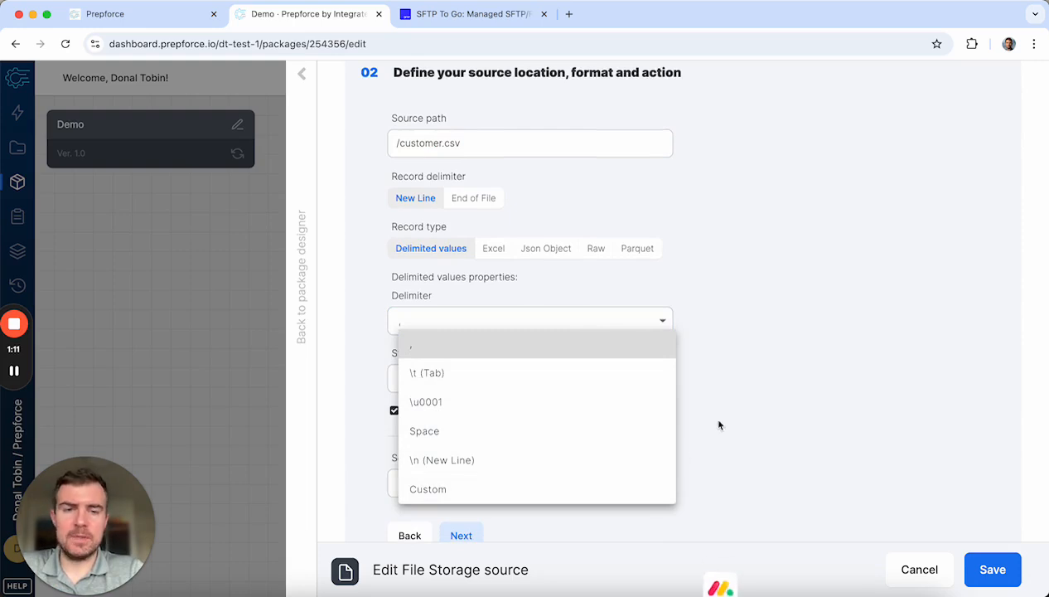
pyautogui.click(709, 398)
pyautogui.click(533, 375)
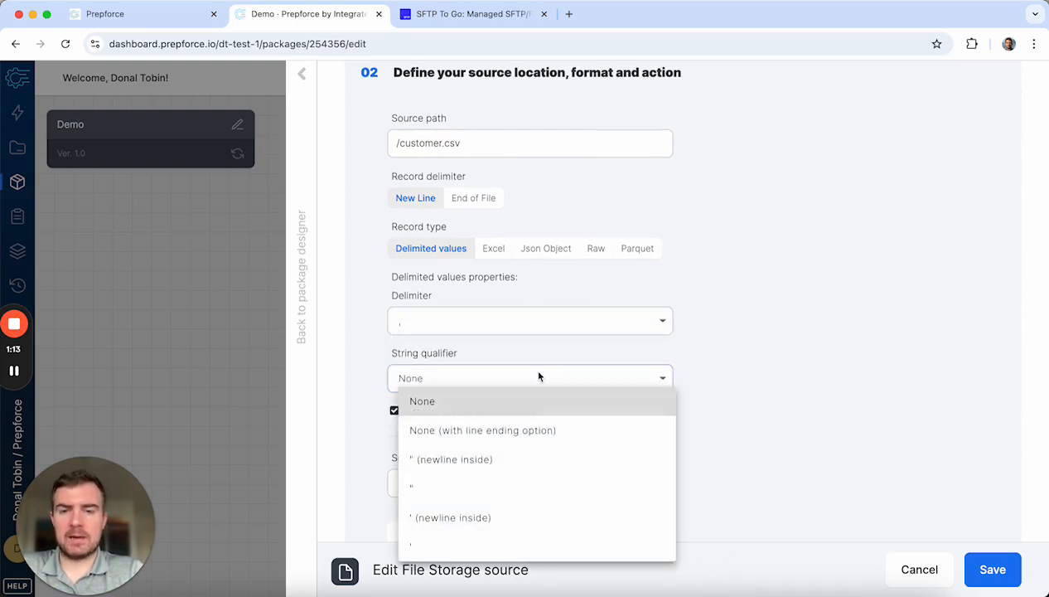
pyautogui.click(704, 381)
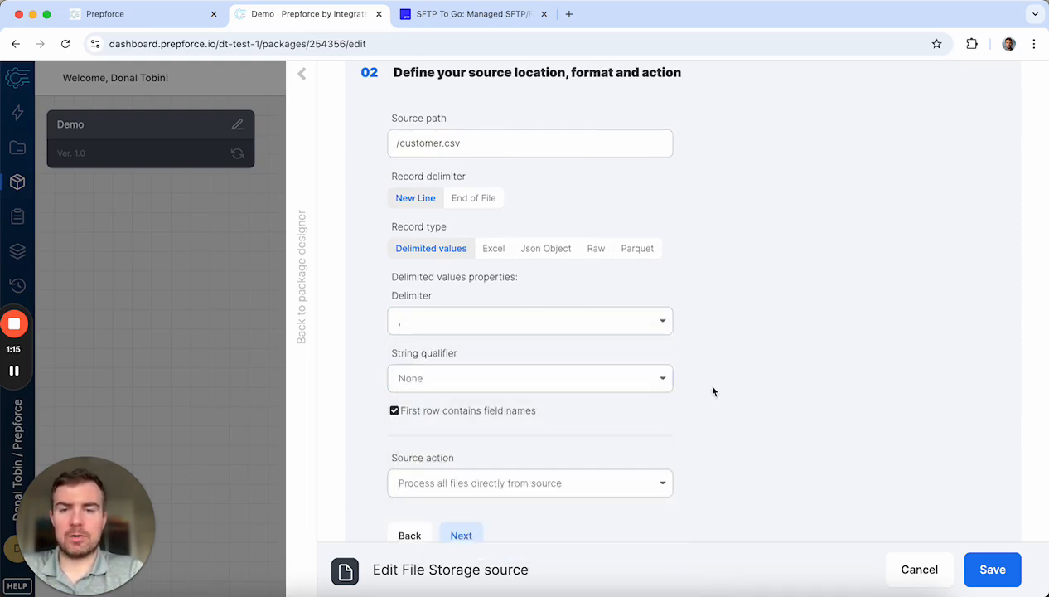
pyautogui.scroll(-1, 700, 385)
pyautogui.scroll(-1, 700, 356)
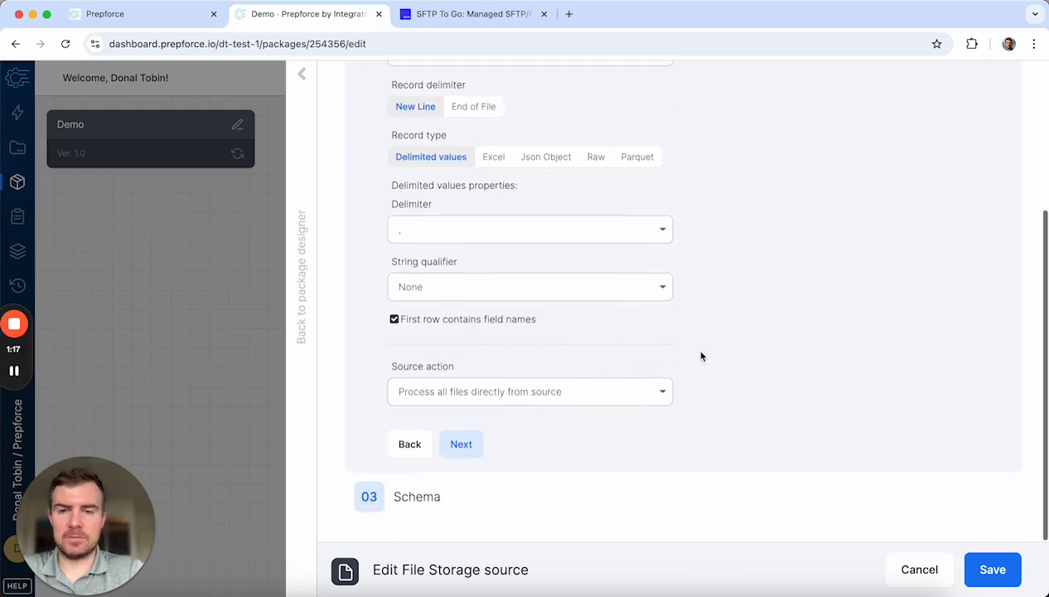
# Step: Proceed to the source's input fields, review the selected fields and data preview, and save the File Storage component
pyautogui.click(463, 444)
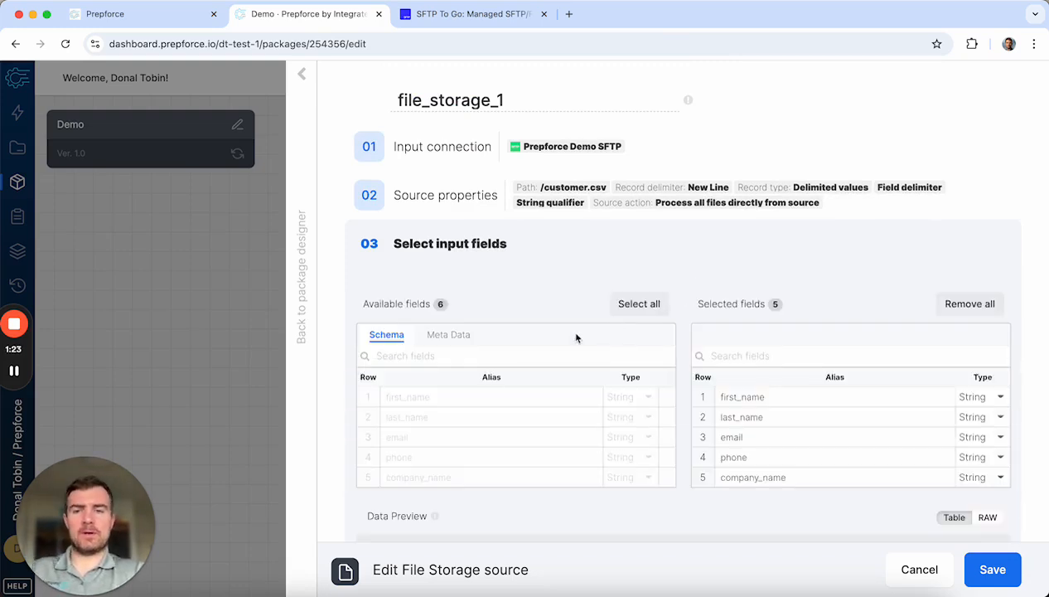
pyautogui.scroll(-1, 511, 381)
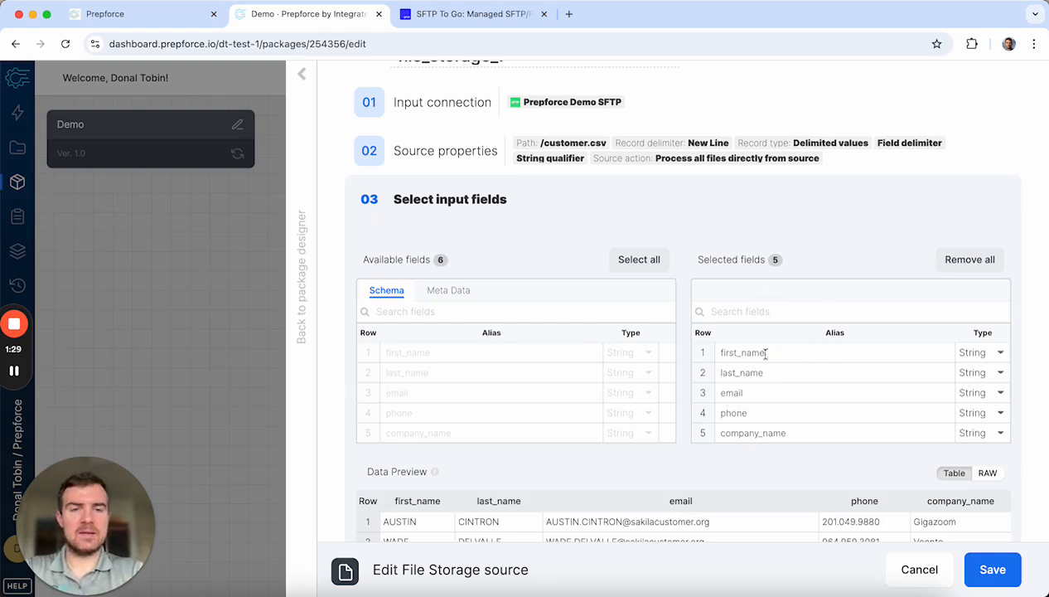
pyautogui.scroll(-1, 838, 406)
pyautogui.scroll(-5, 839, 406)
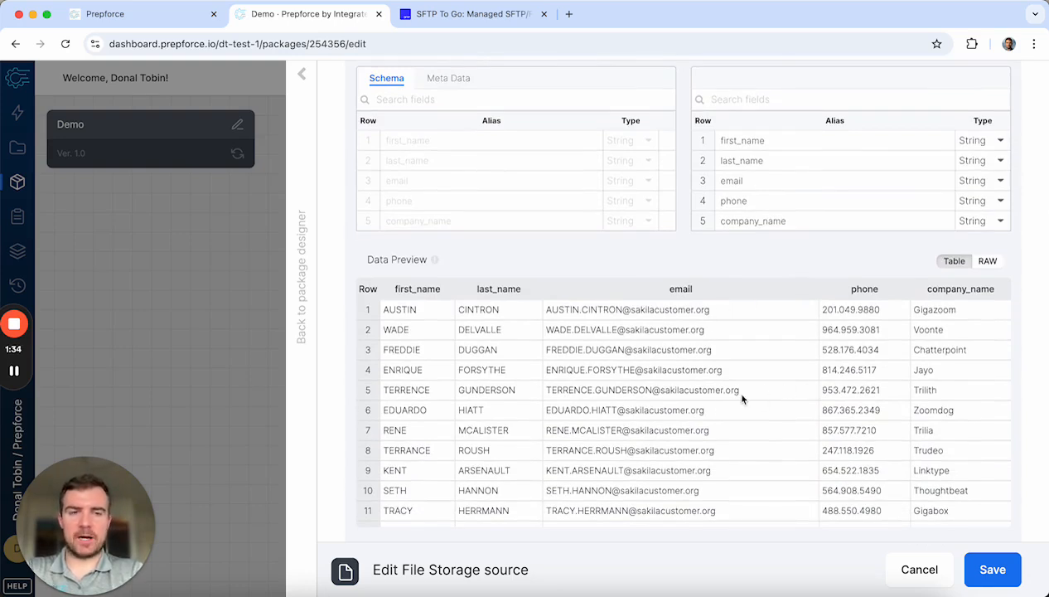
pyautogui.scroll(-1, 733, 389)
pyautogui.click(986, 571)
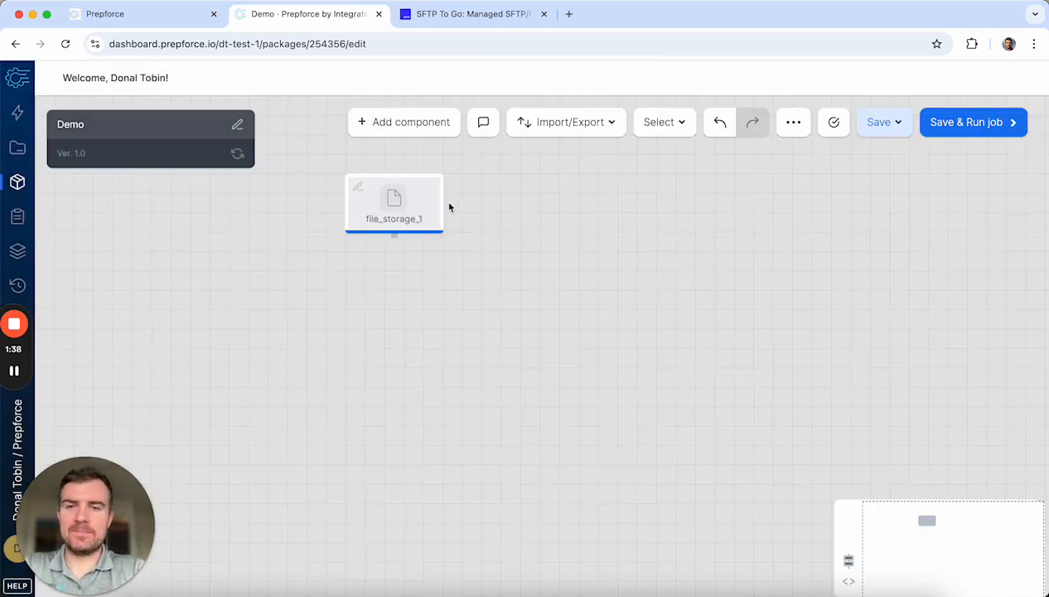
# Step: Add a Select transformation connected below the File Storage source
pyautogui.moveTo(414, 207)
pyautogui.click(392, 243)
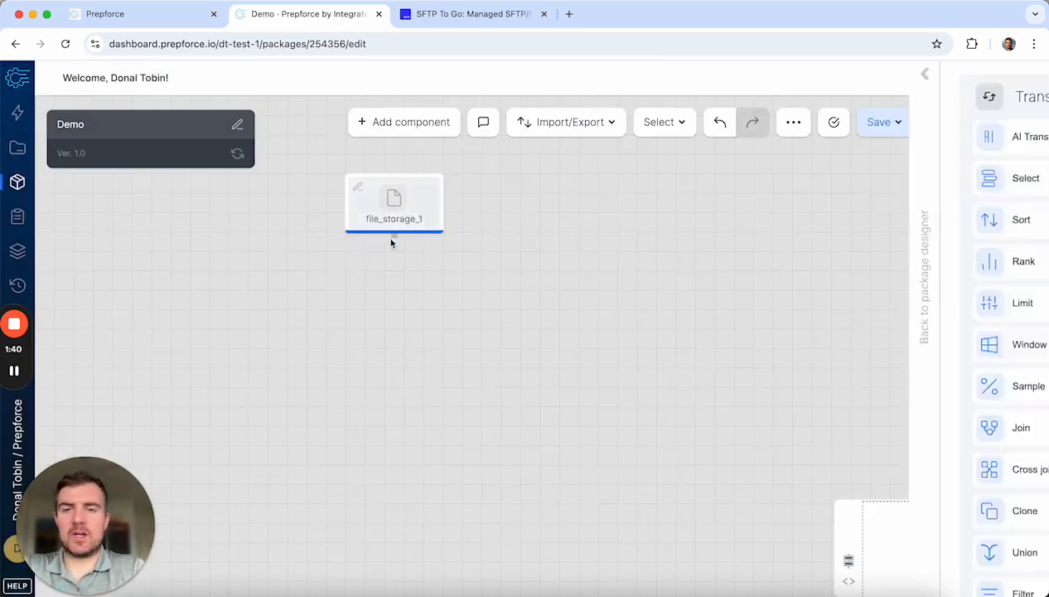
pyautogui.scroll(-2, 419, 362)
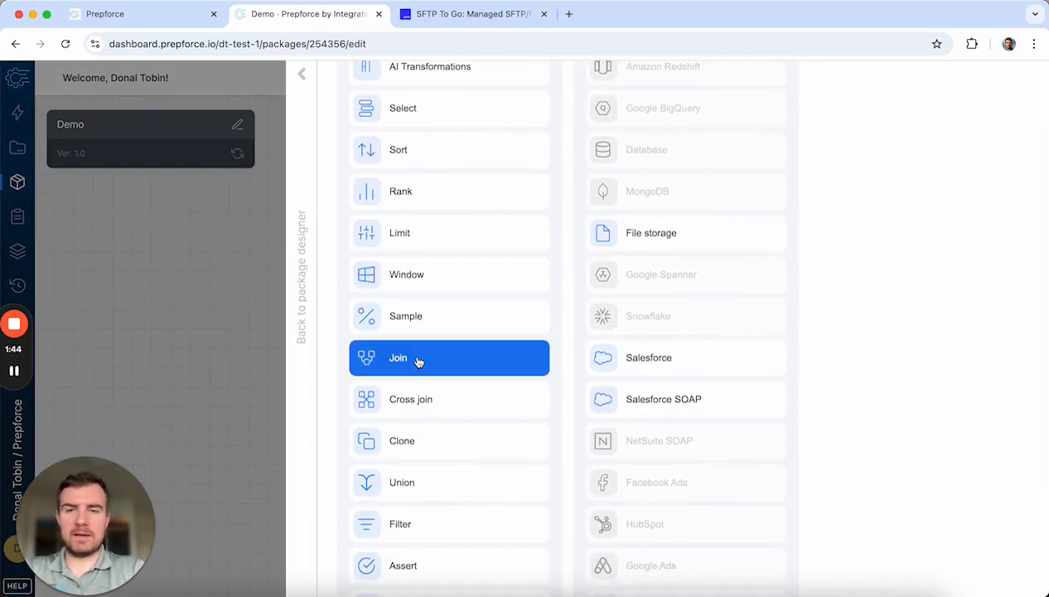
pyautogui.scroll(-4, 462, 392)
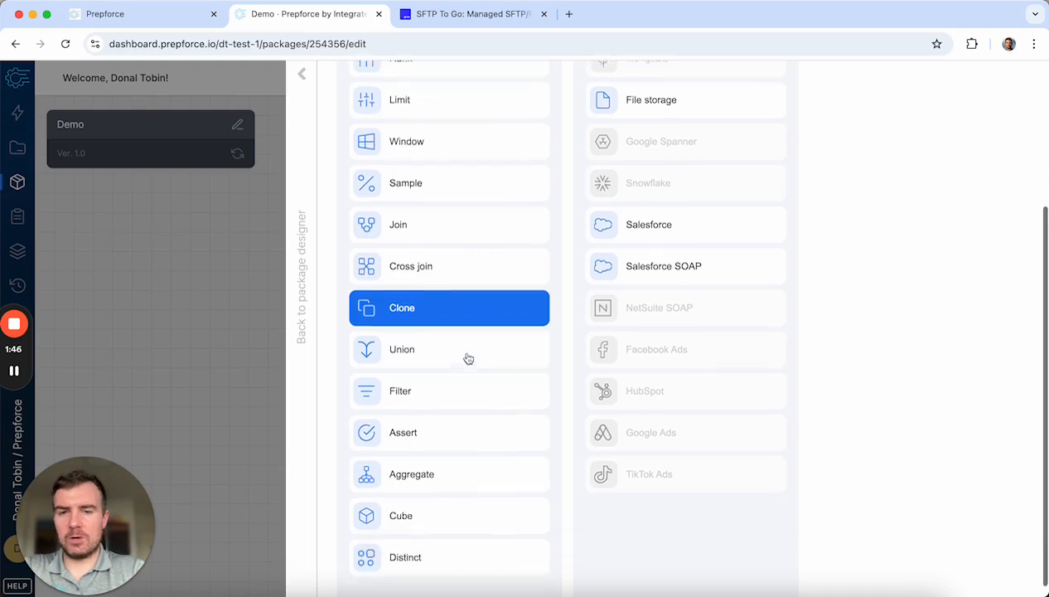
pyautogui.scroll(5, 471, 305)
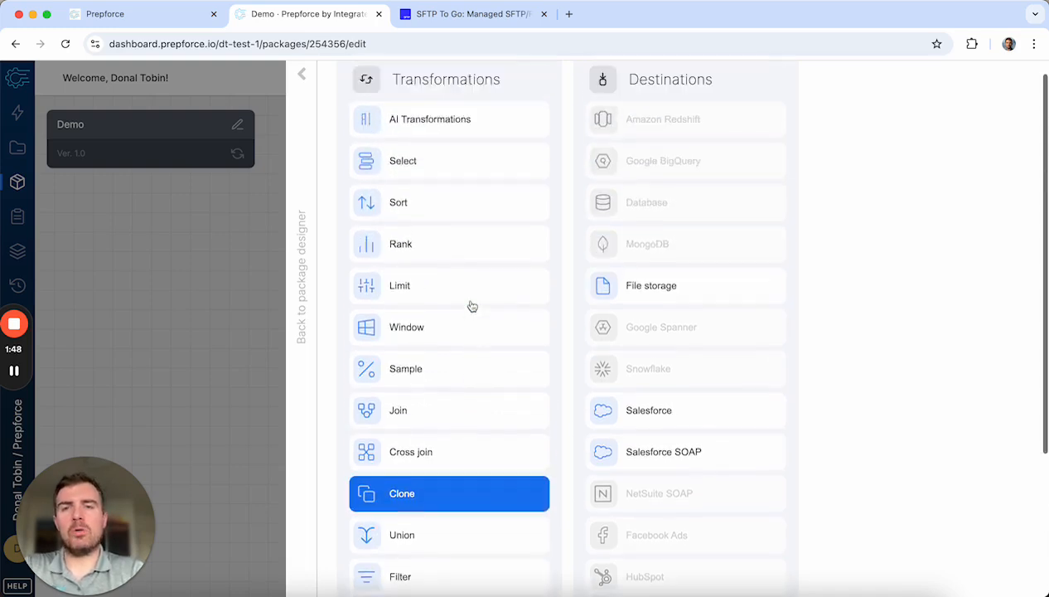
pyautogui.scroll(1, 472, 306)
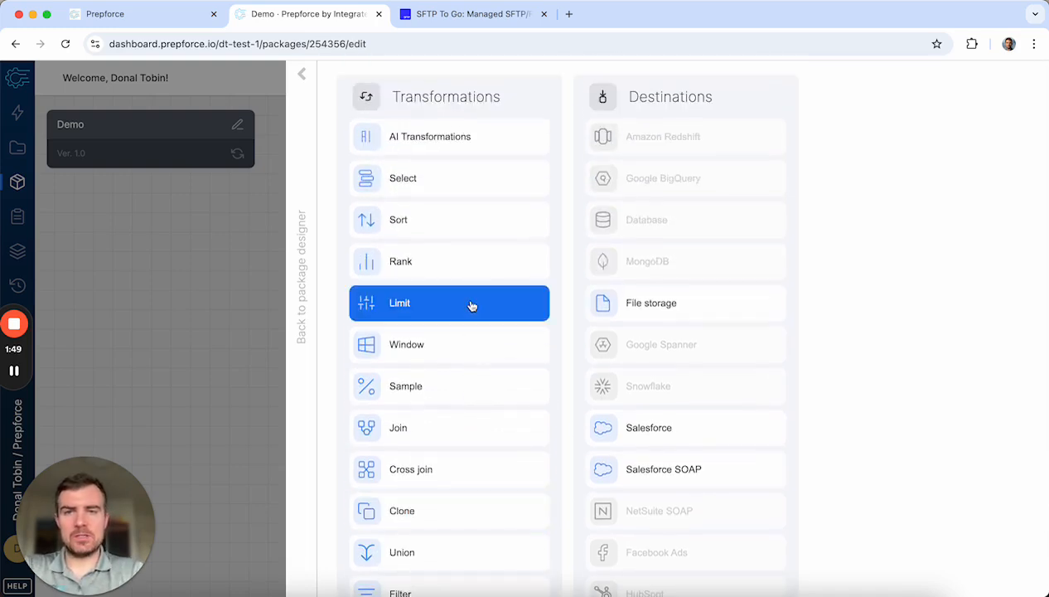
pyautogui.click(471, 177)
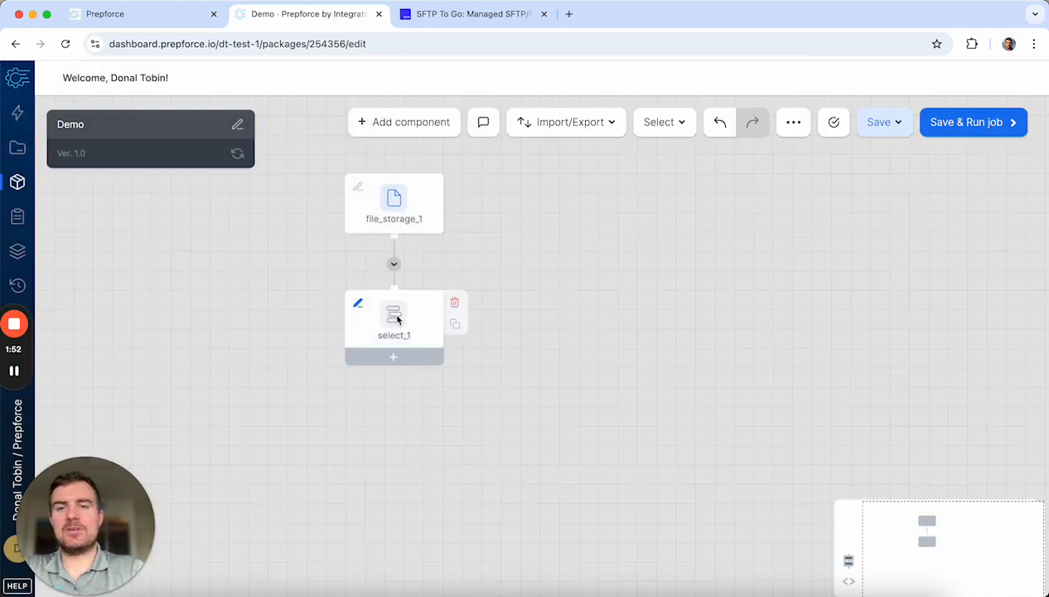
# Step: Auto-fill the Select transformation with the source's fields and append two blank expression rows after company_name
pyautogui.click(394, 312)
pyautogui.click(948, 194)
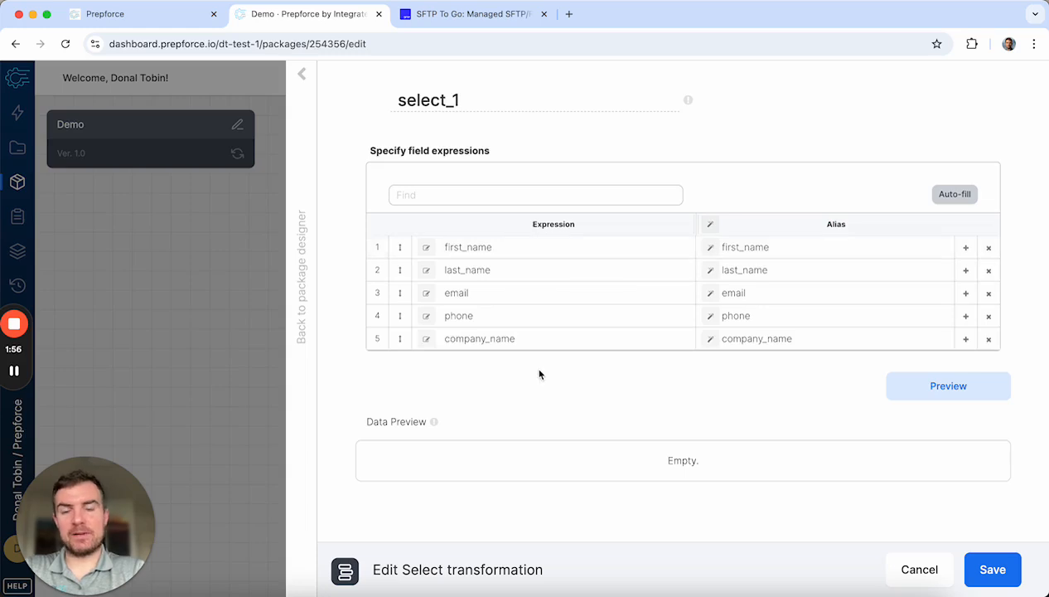
pyautogui.click(966, 342)
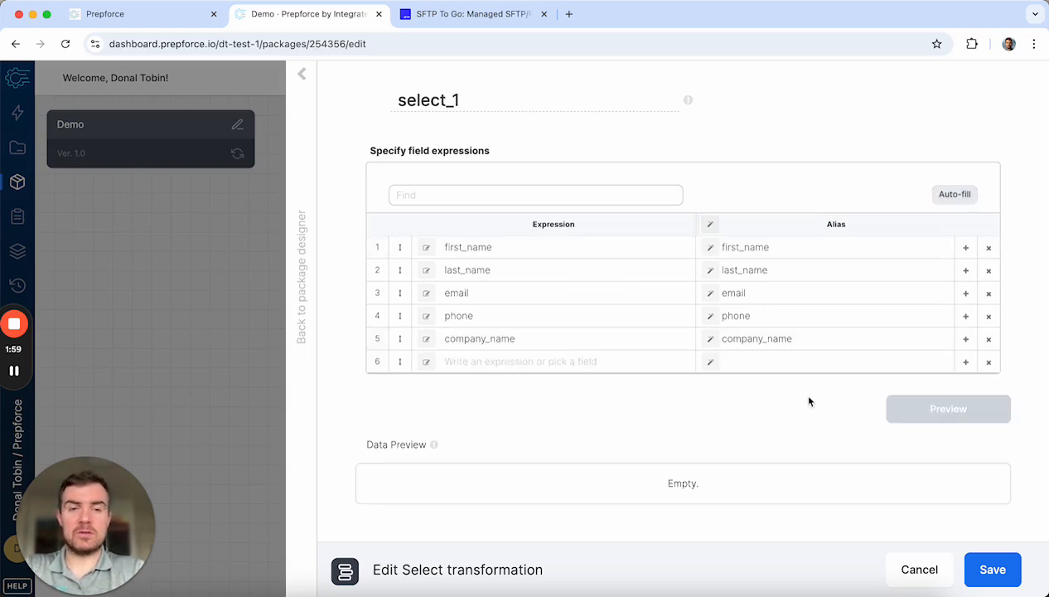
pyautogui.click(966, 361)
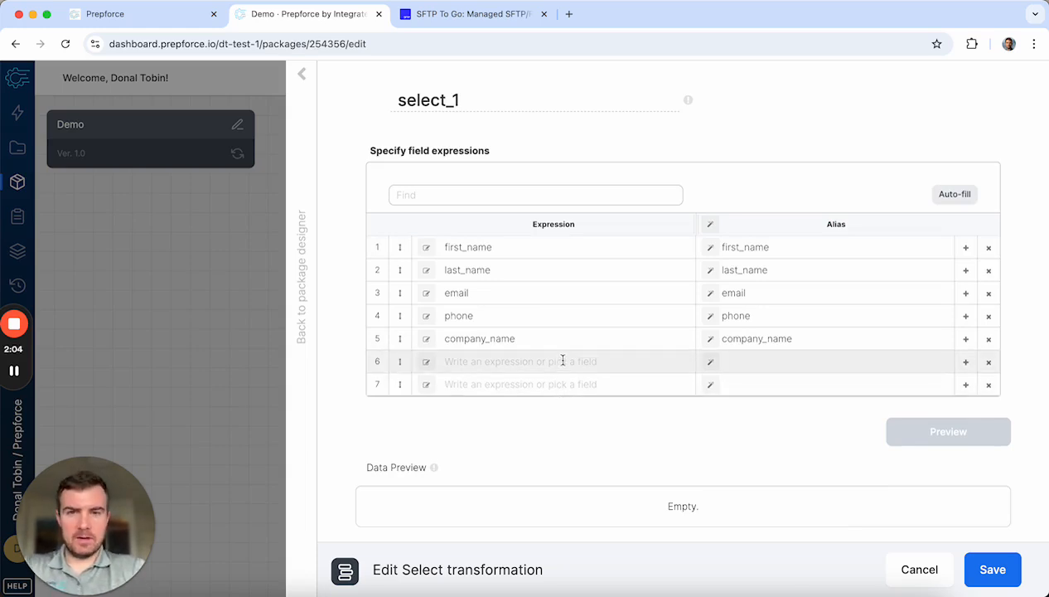
# Step: Begin the expression in row 6 of the Select transformation with the CONCAT string function
pyautogui.click(426, 363)
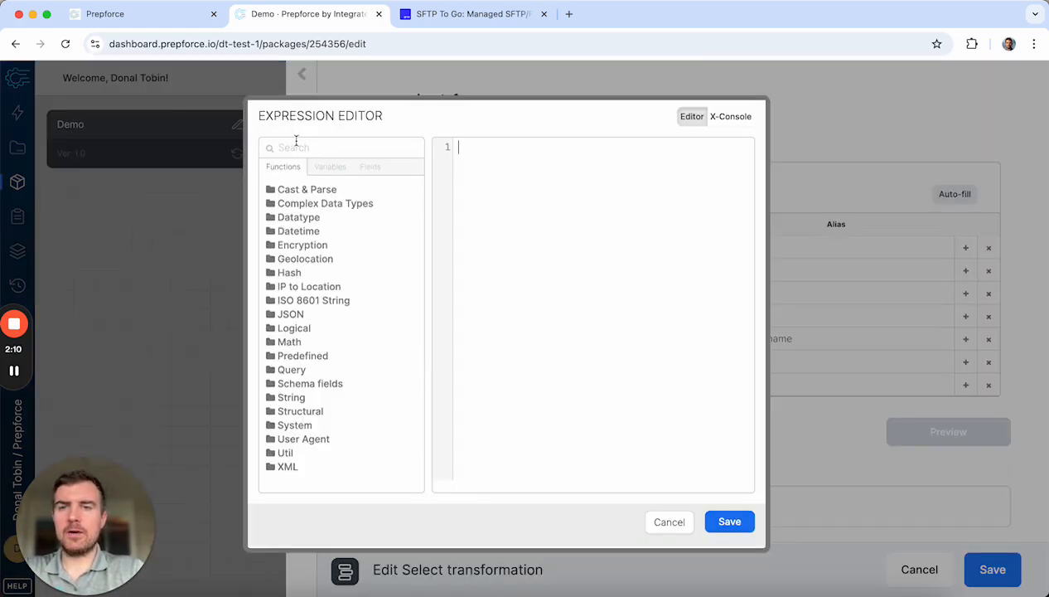
pyautogui.click(295, 397)
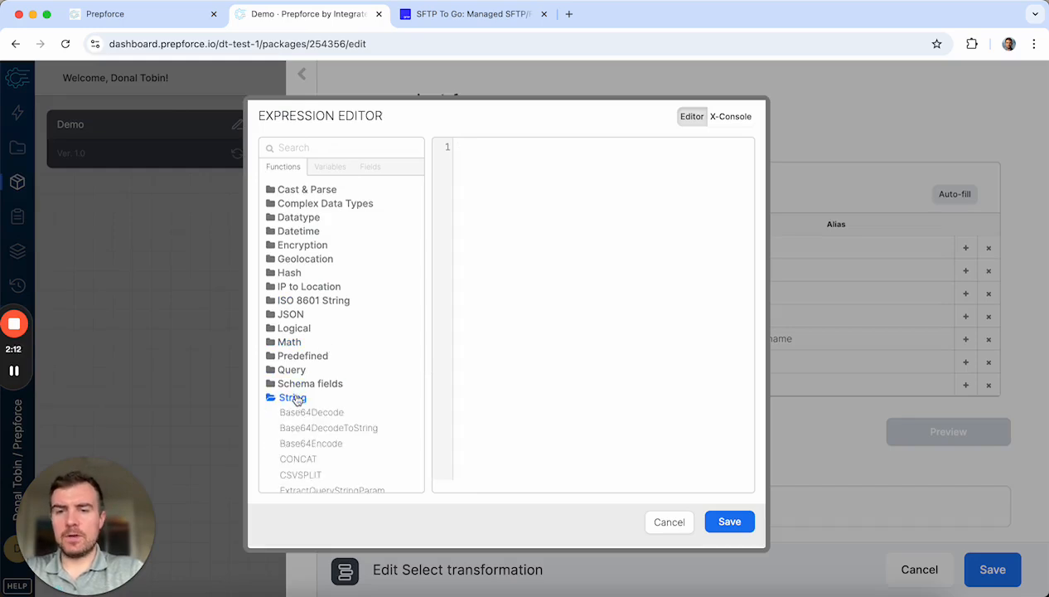
pyautogui.scroll(-3, 324, 298)
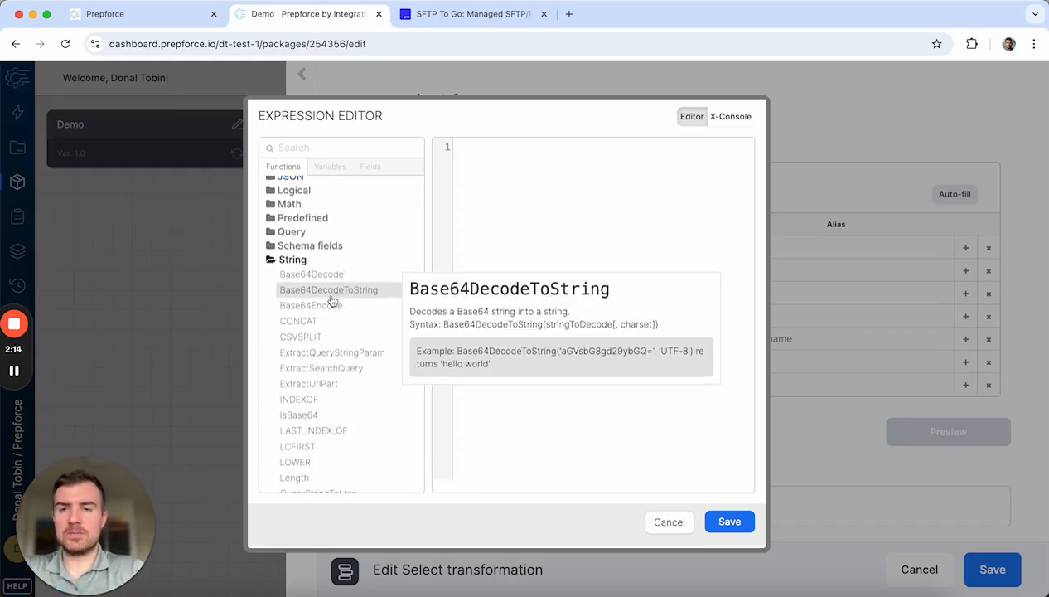
pyautogui.moveTo(327, 329)
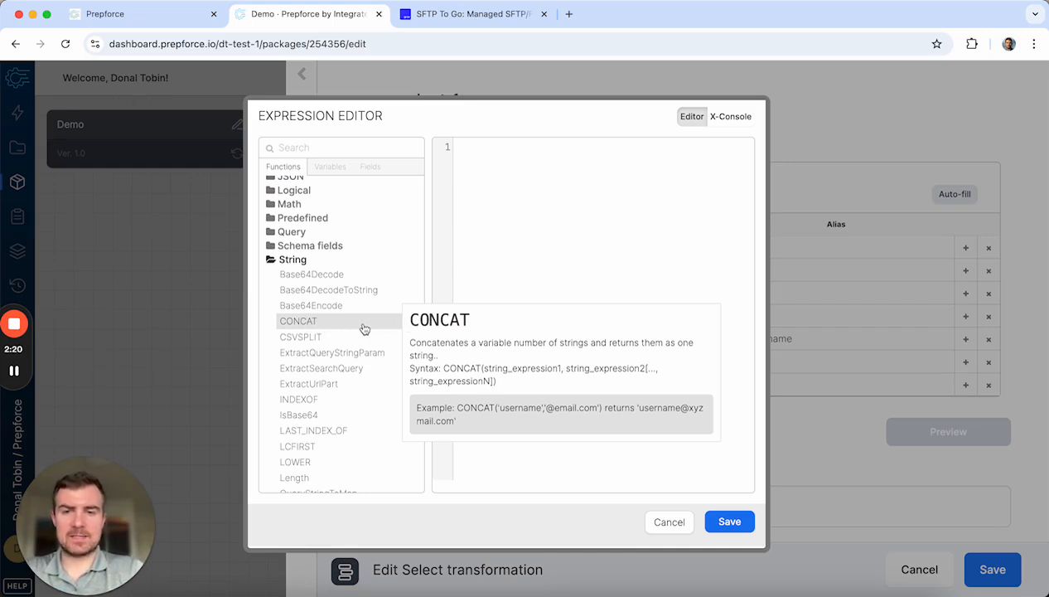
pyautogui.doubleClick(362, 328)
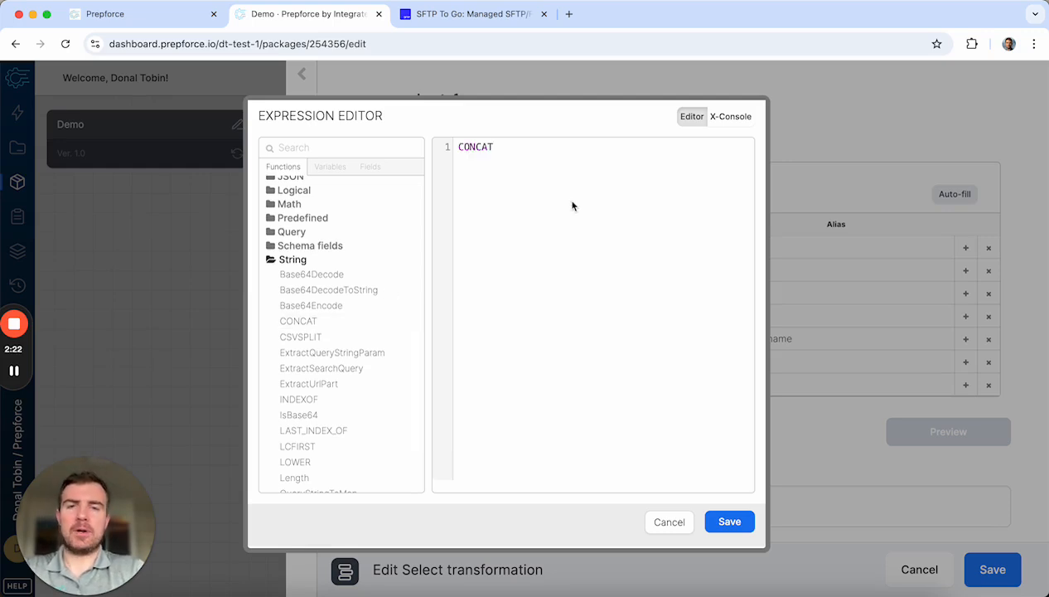
pyautogui.write('(')
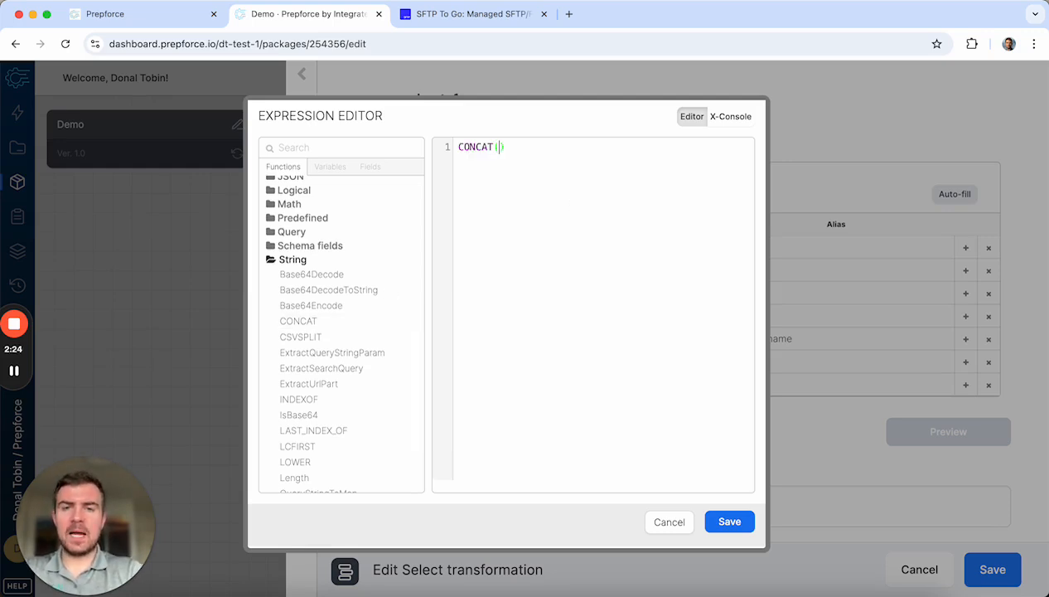
# Step: Complete the expression as CONCAT(first_name,' ',last_name), save it, and set its alias to full_name
pyautogui.click(369, 167)
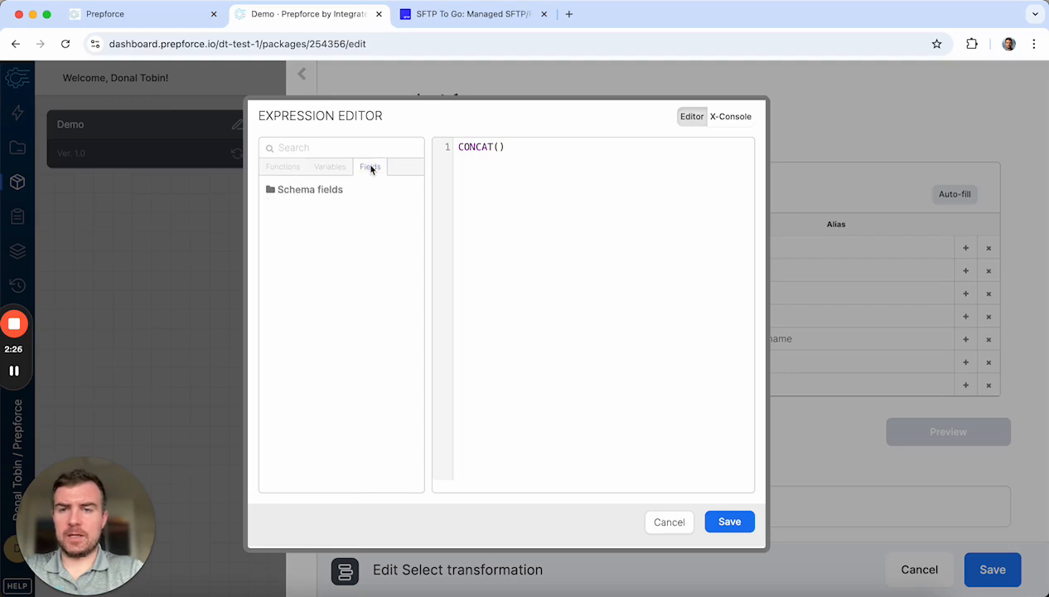
pyautogui.click(323, 189)
pyautogui.click(320, 236)
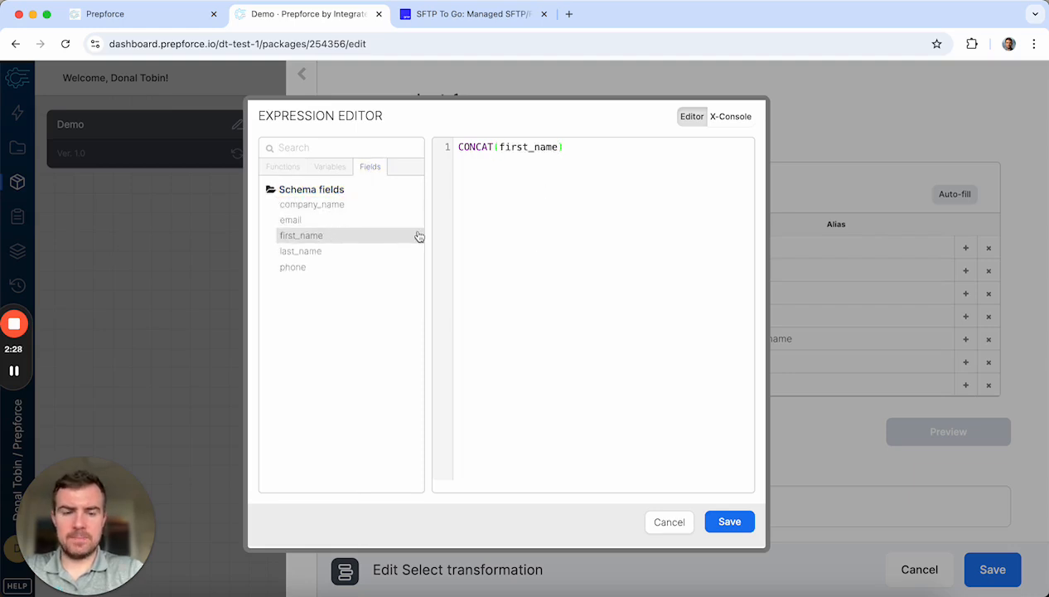
pyautogui.write(",'")
pyautogui.write(" ',")
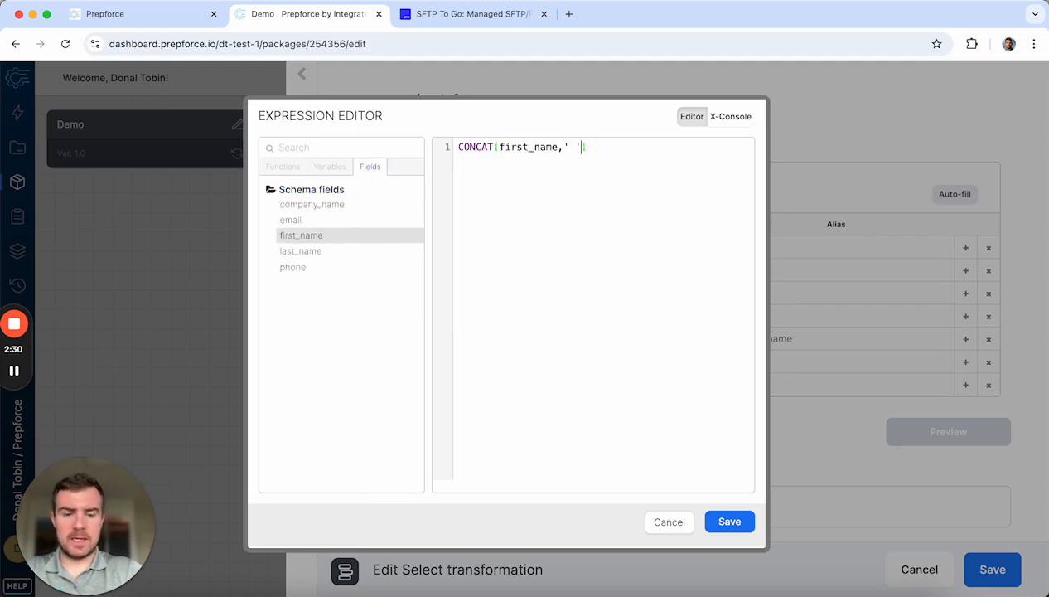
pyautogui.click(303, 251)
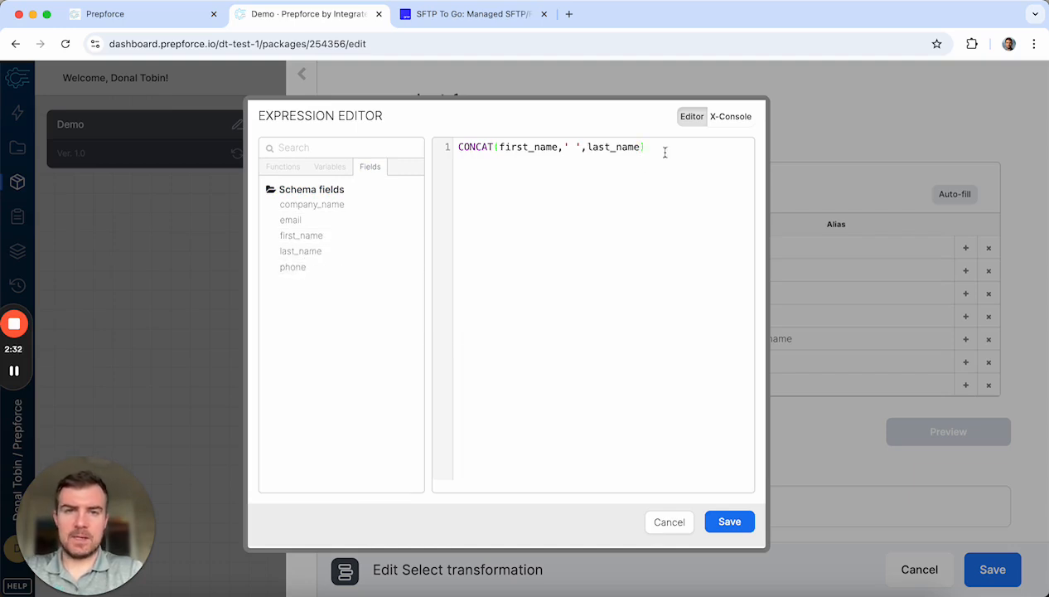
pyautogui.click(717, 520)
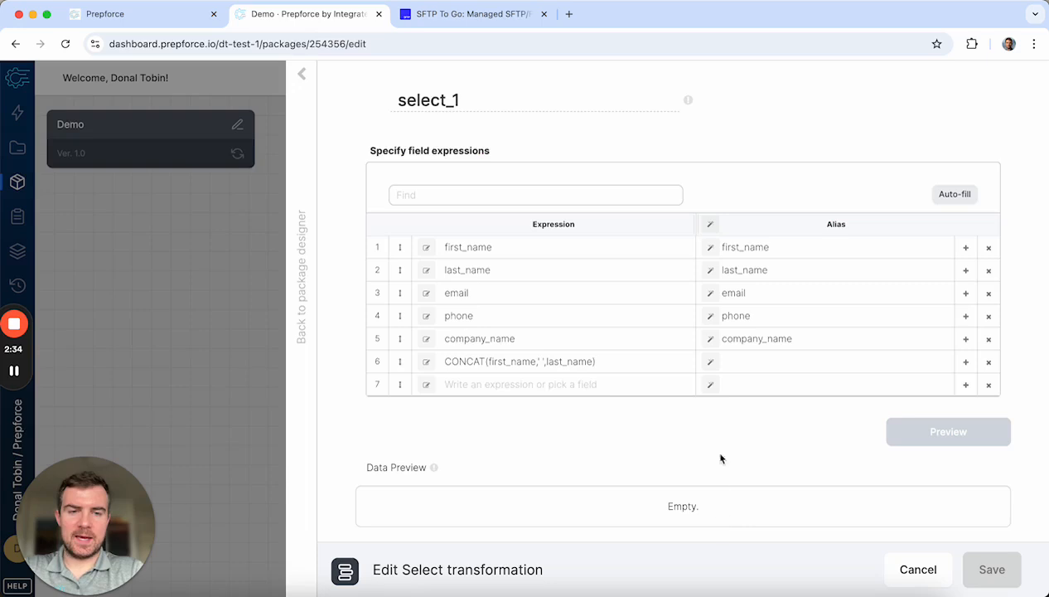
pyautogui.click(736, 361)
pyautogui.write('full_name')
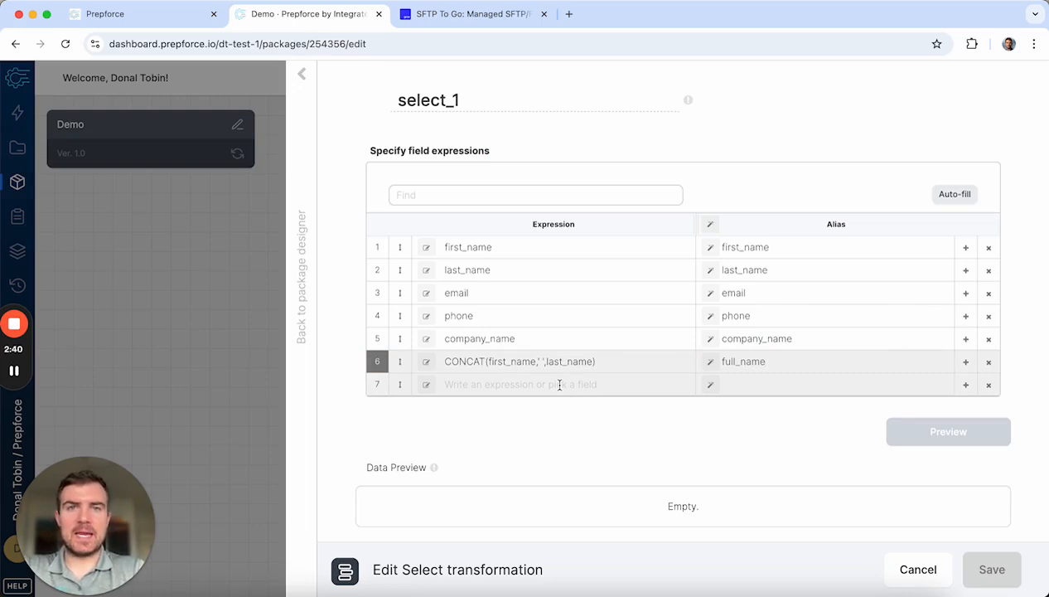
# Step: Define row 7 as the constant 'Q3 Event' with the alias lead_source, and save the Select transformation
pyautogui.click(763, 385)
pyautogui.write('lead_source')
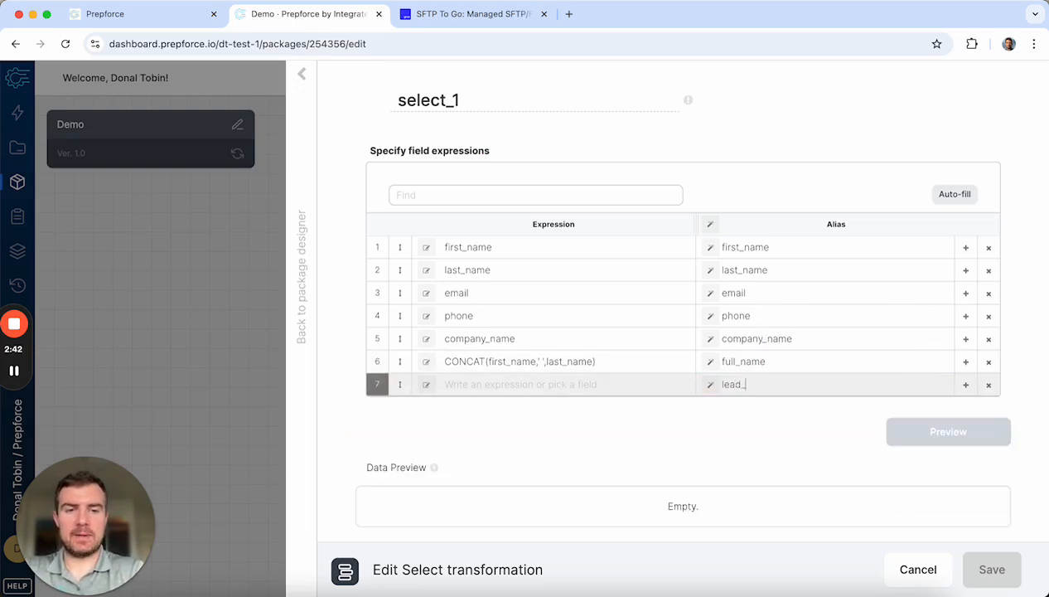
pyautogui.click(503, 380)
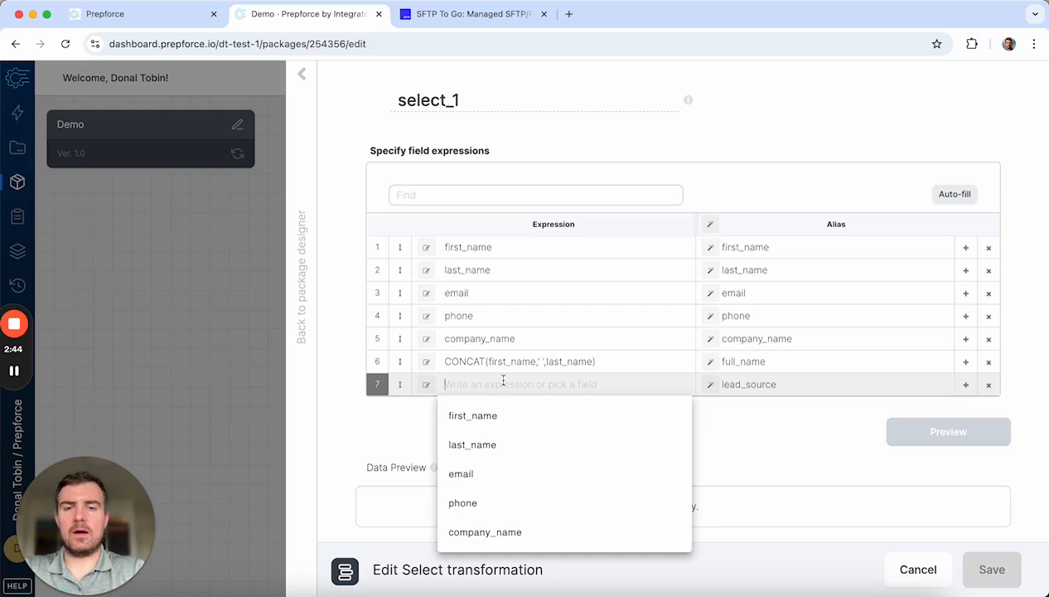
pyautogui.click(423, 422)
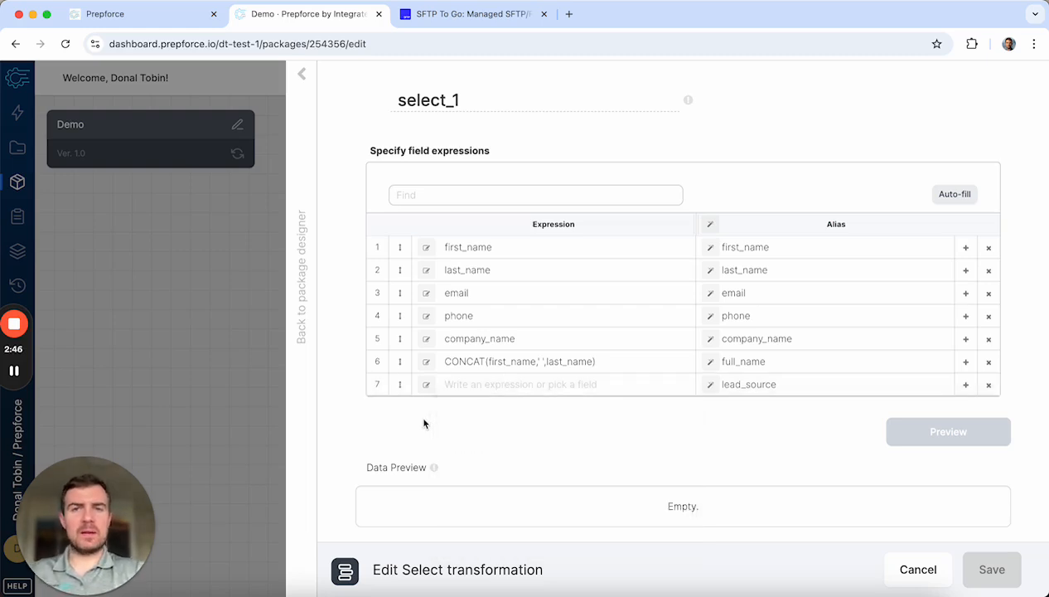
pyautogui.click(474, 383)
pyautogui.write("'")
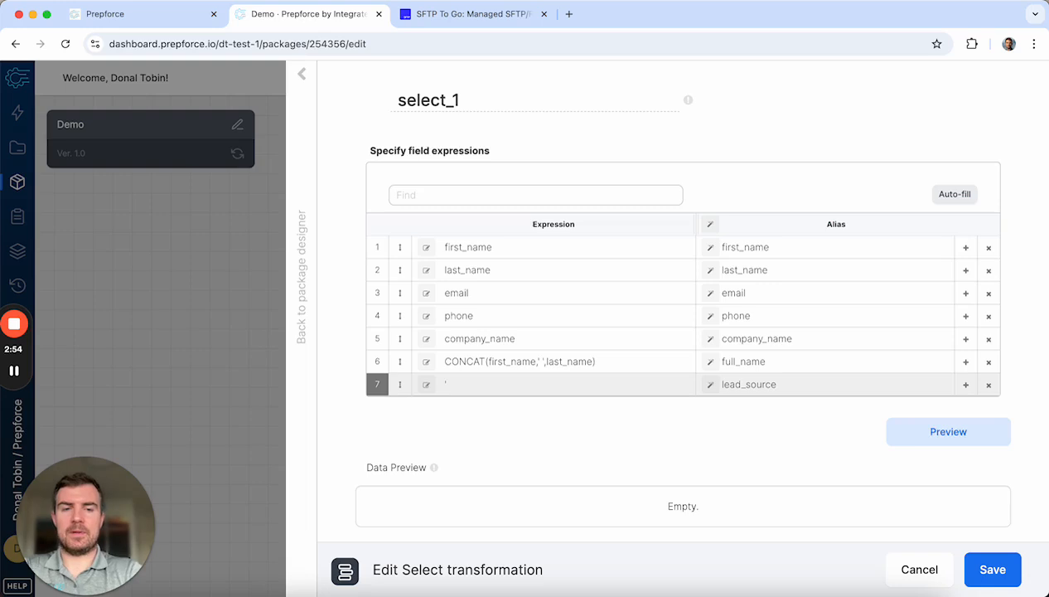
pyautogui.write('Q')
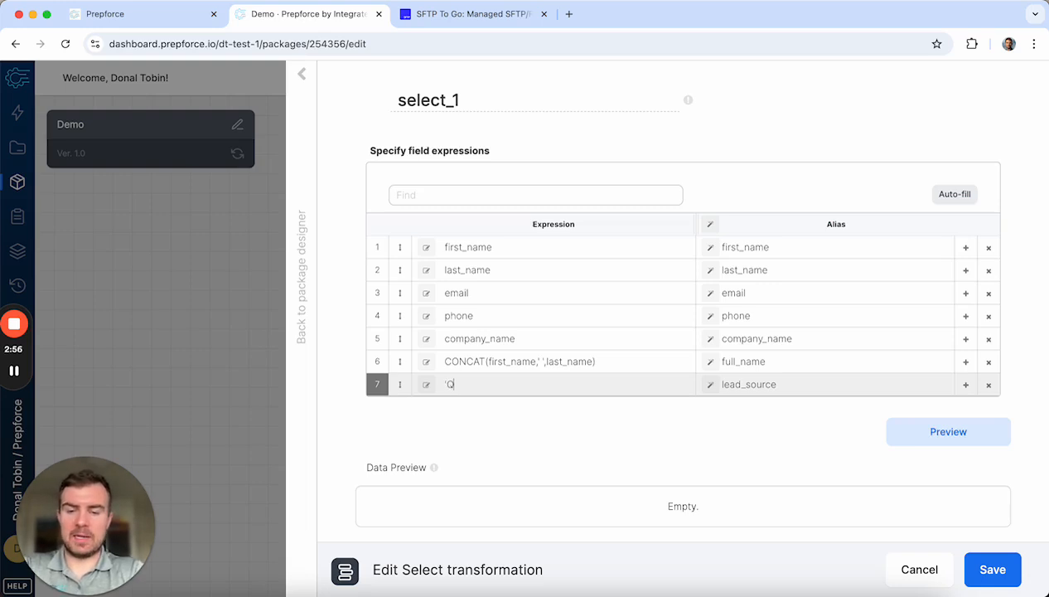
pyautogui.write('3 Event')
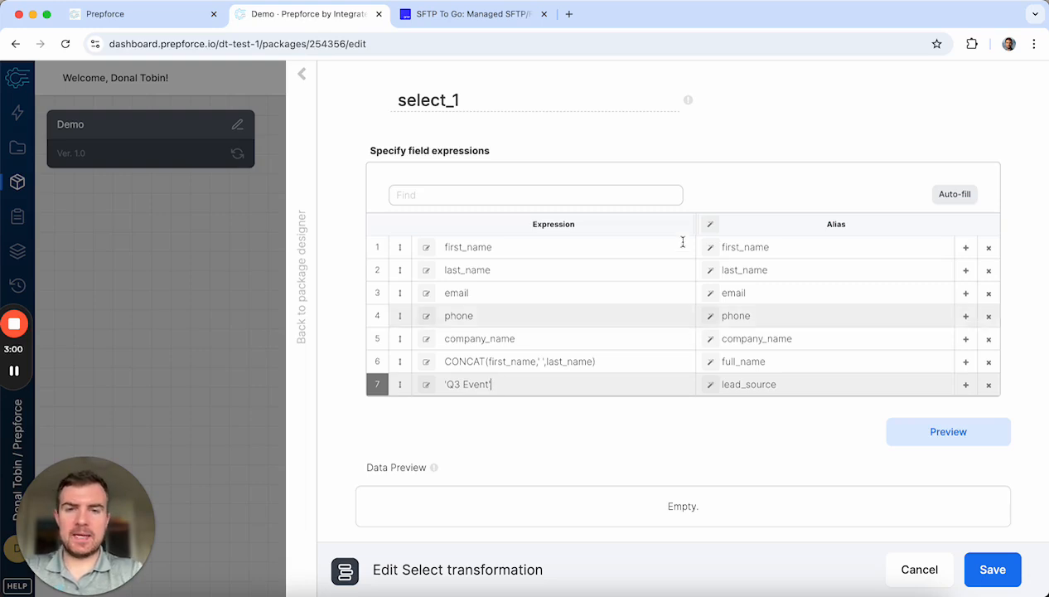
pyautogui.click(991, 568)
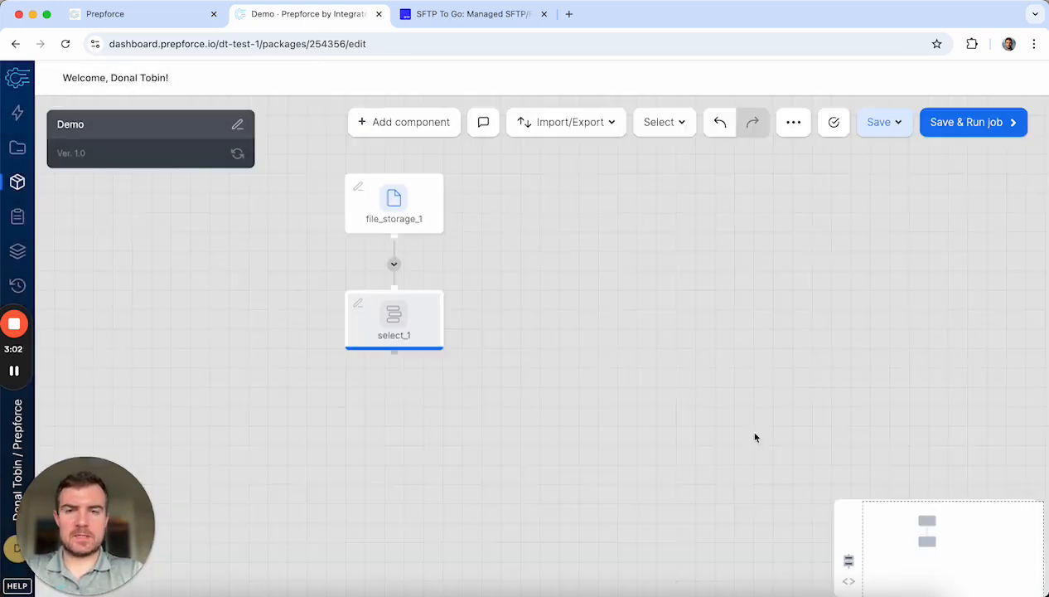
# Step: Add a Salesforce destination connected below the Select transformation and choose Prepforce Demo as its target connection
pyautogui.click(394, 355)
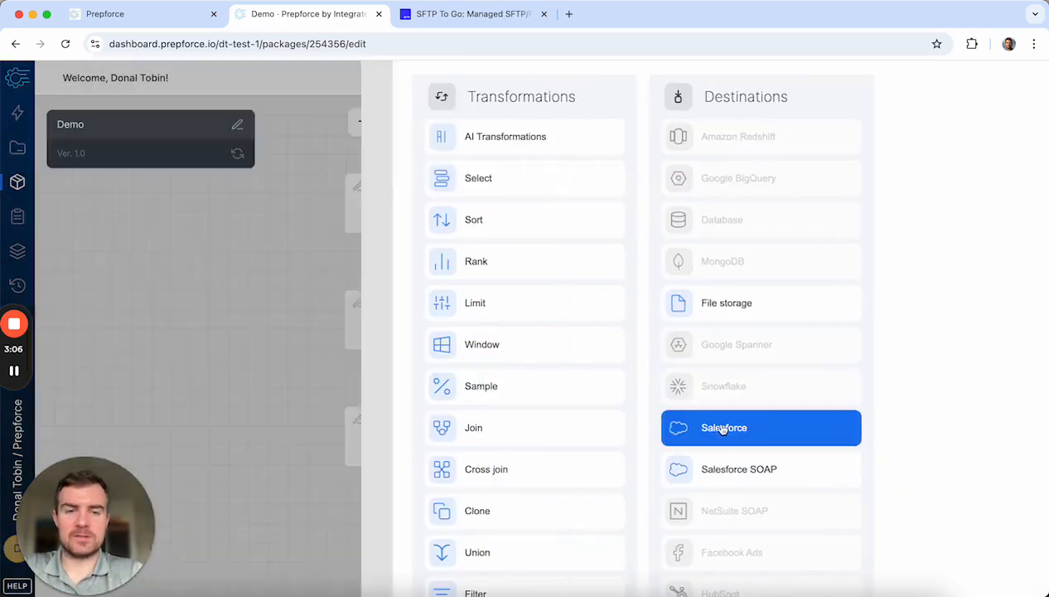
pyautogui.click(724, 428)
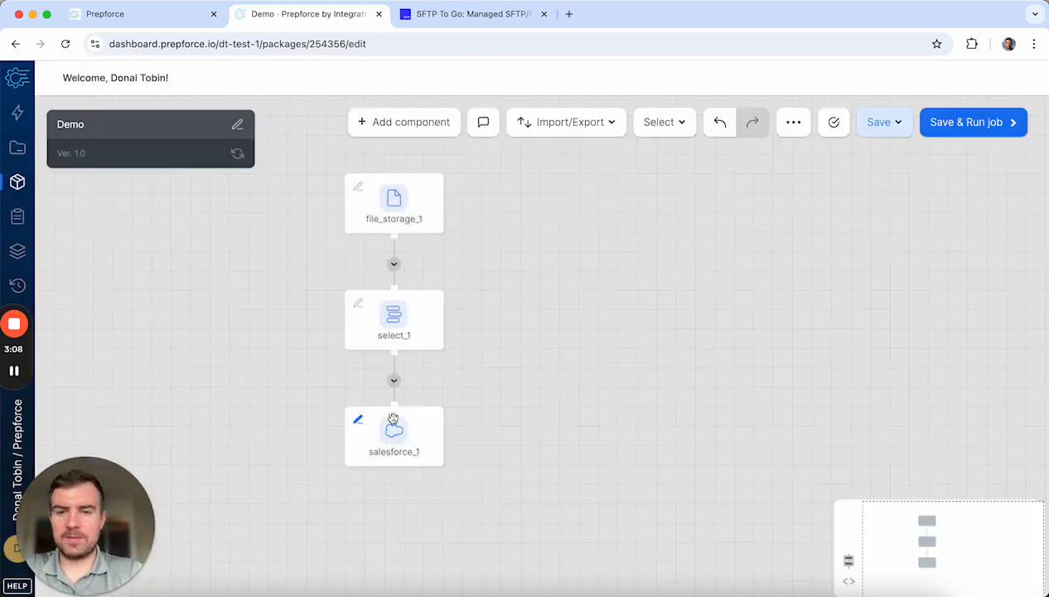
pyautogui.click(358, 418)
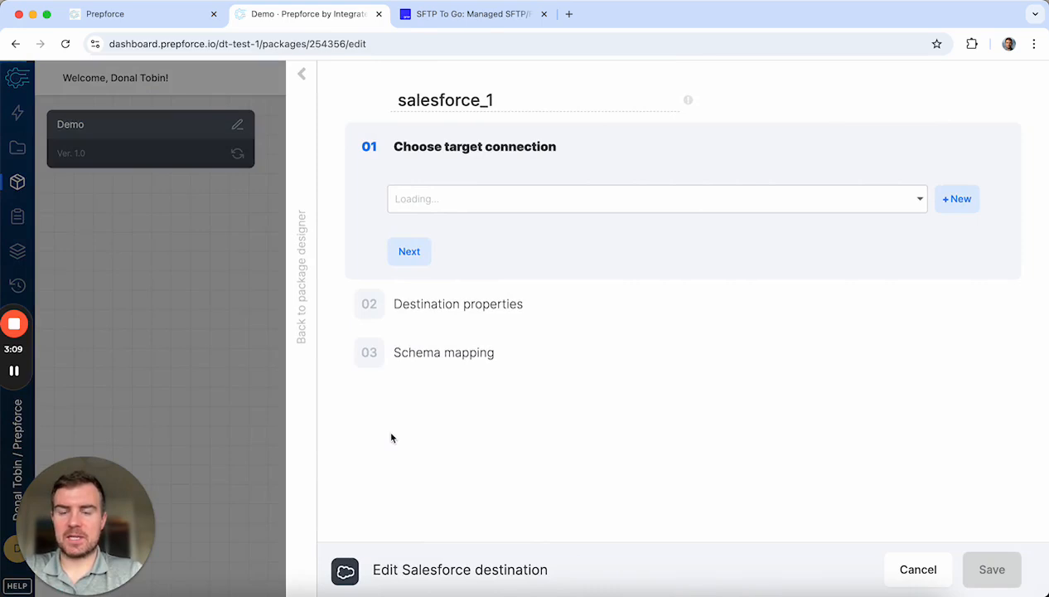
pyautogui.click(585, 201)
pyautogui.click(543, 249)
pyautogui.click(412, 296)
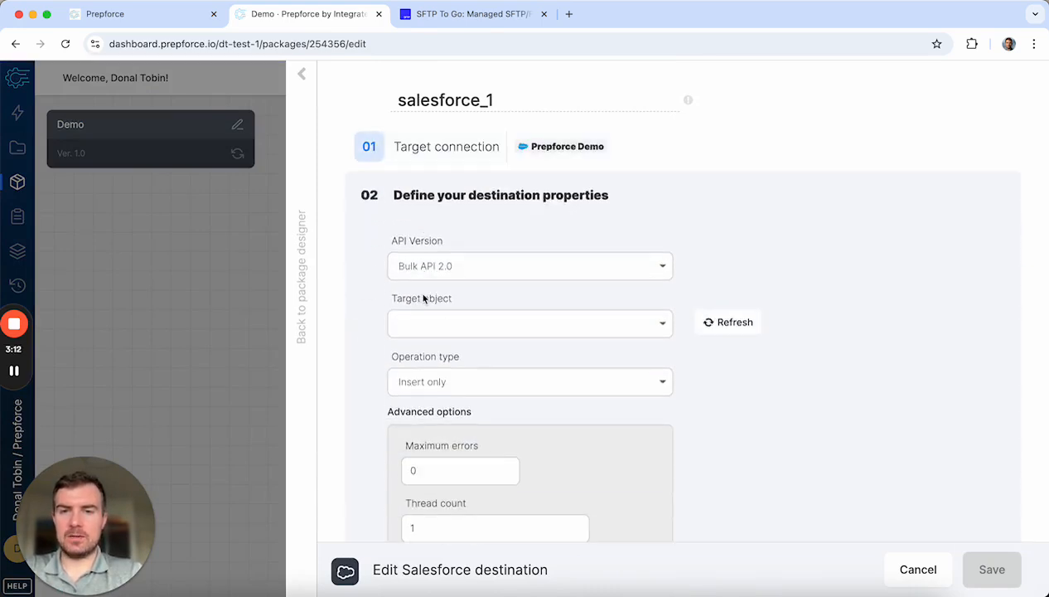
# Step: Configure the Salesforce destination with Bulk API 2.0, Lead as the target object and the Insert only operation
pyautogui.click(467, 265)
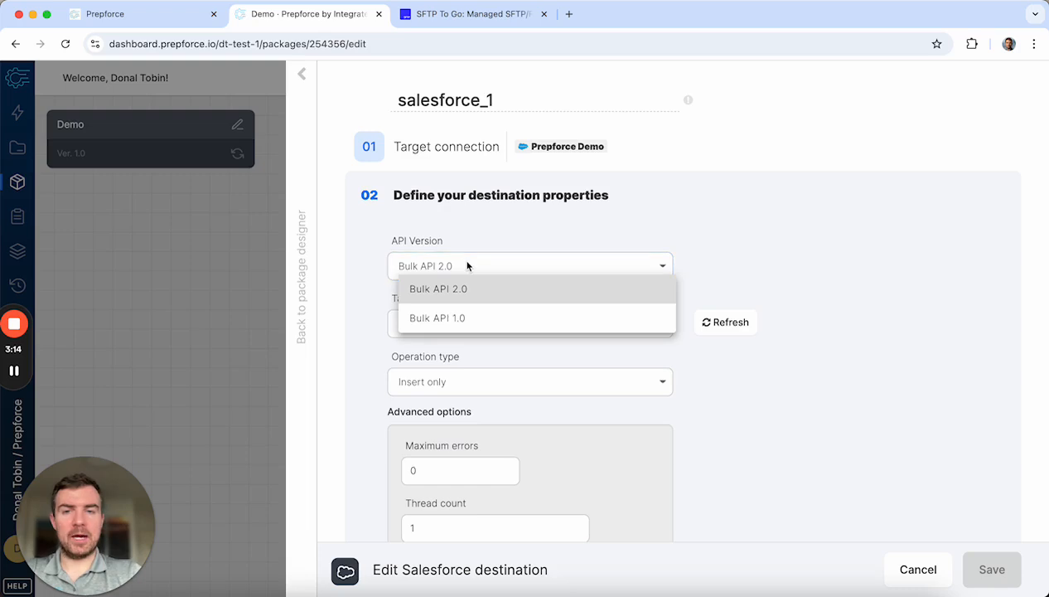
pyautogui.click(507, 286)
pyautogui.click(448, 323)
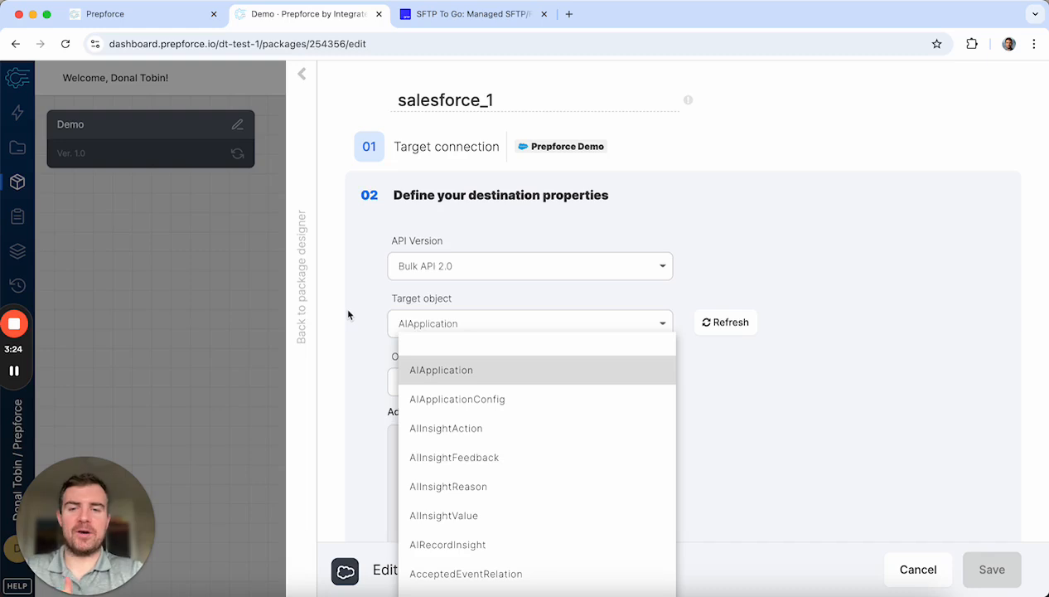
pyautogui.write('lead')
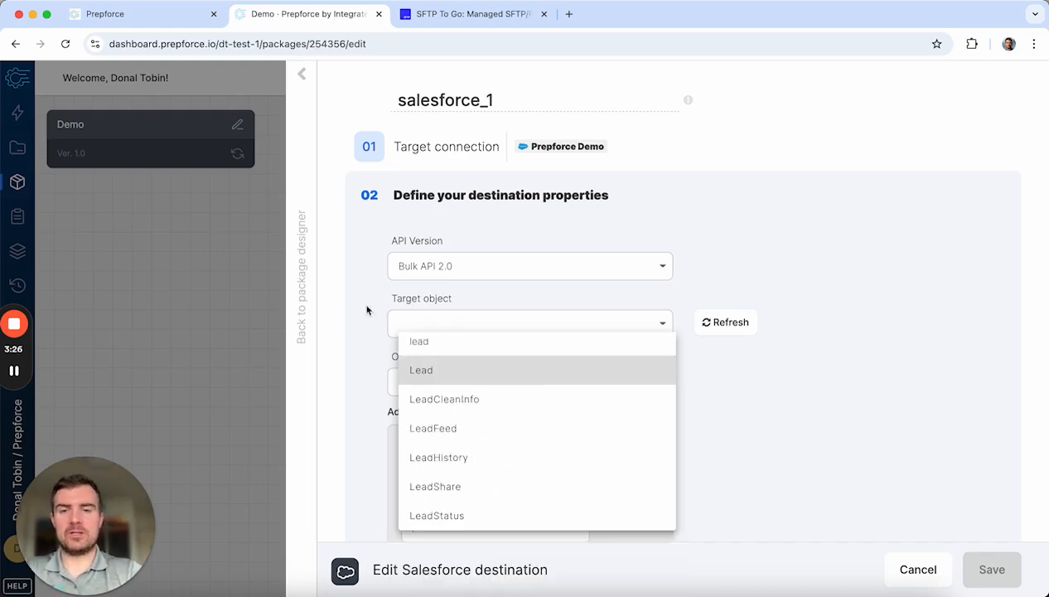
pyautogui.click(459, 369)
pyautogui.scroll(-2, 353, 348)
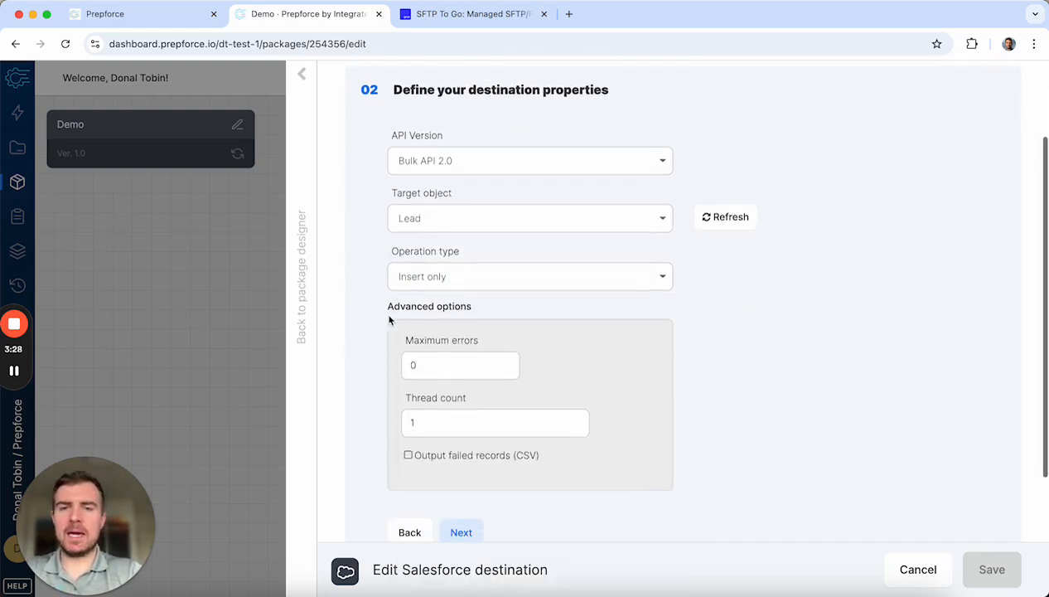
pyautogui.click(432, 278)
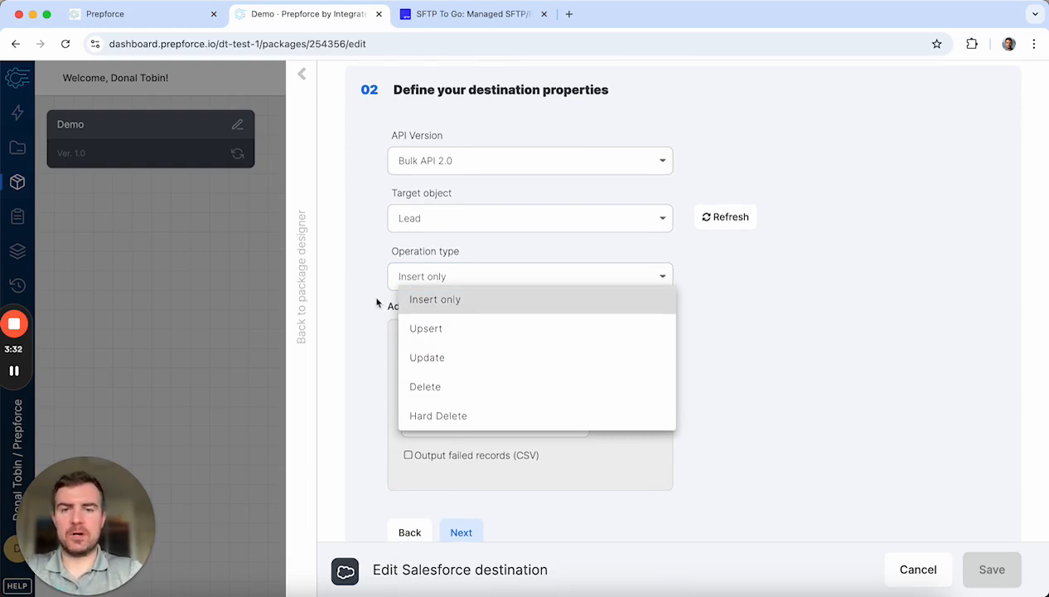
pyautogui.click(428, 299)
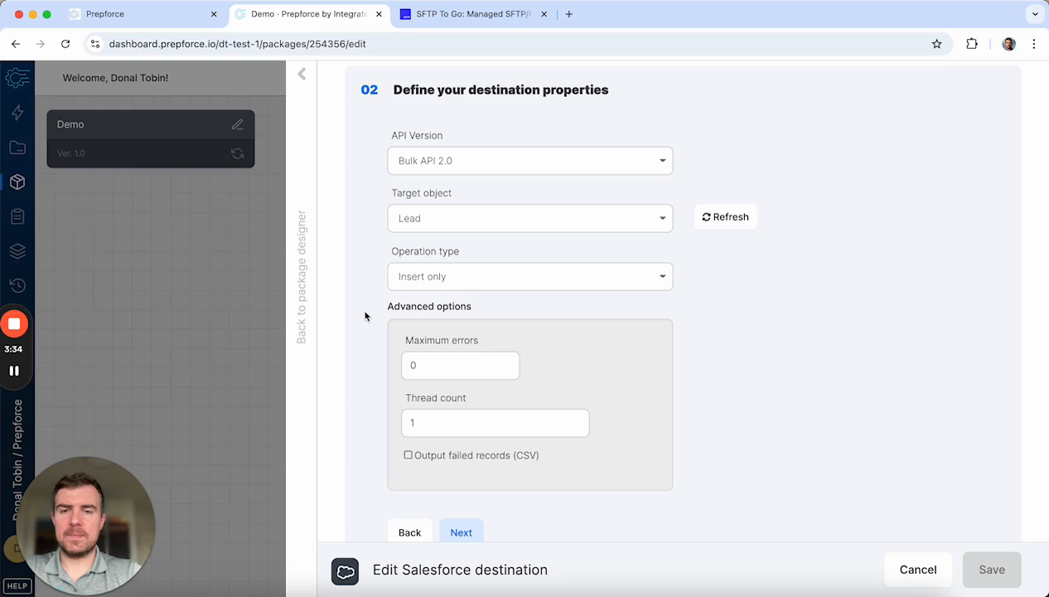
# Step: Examine the destination's advanced options for maximum errors and the CSV output of failed records
pyautogui.scroll(-2, 356, 377)
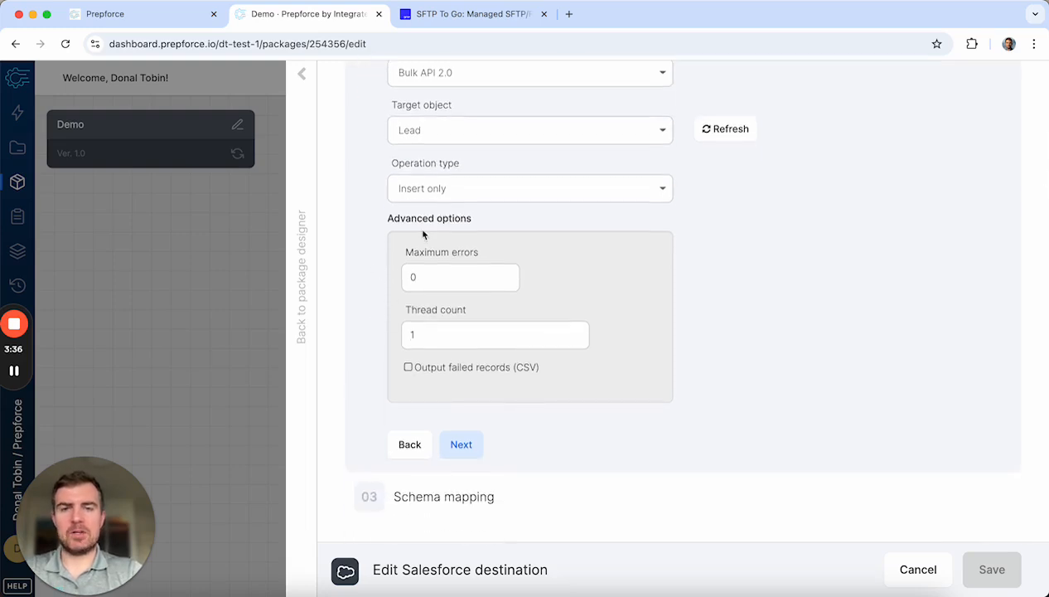
pyautogui.click(437, 273)
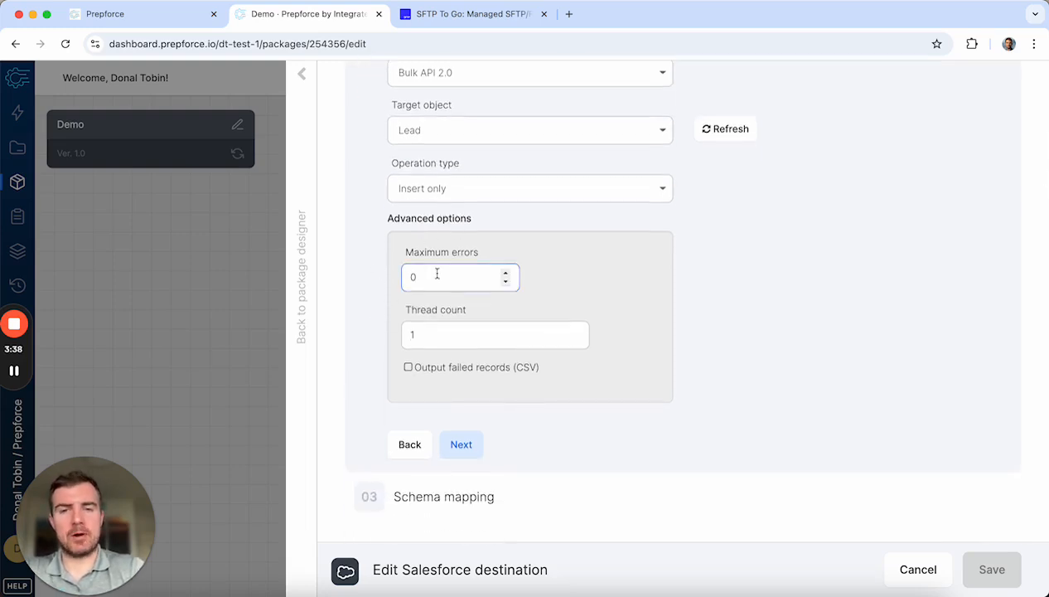
pyautogui.click(408, 367)
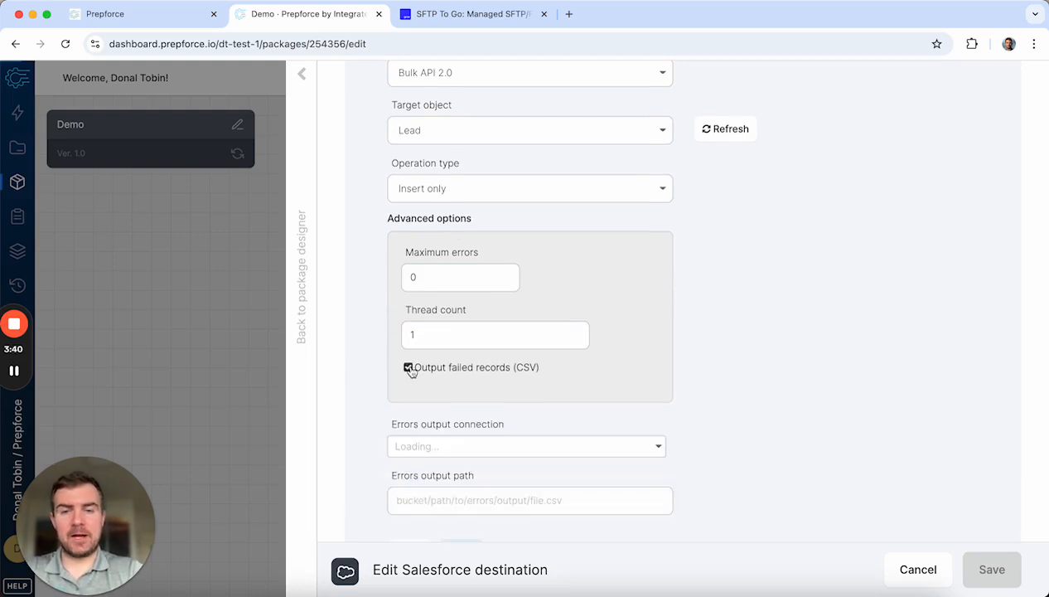
pyautogui.scroll(-2, 436, 403)
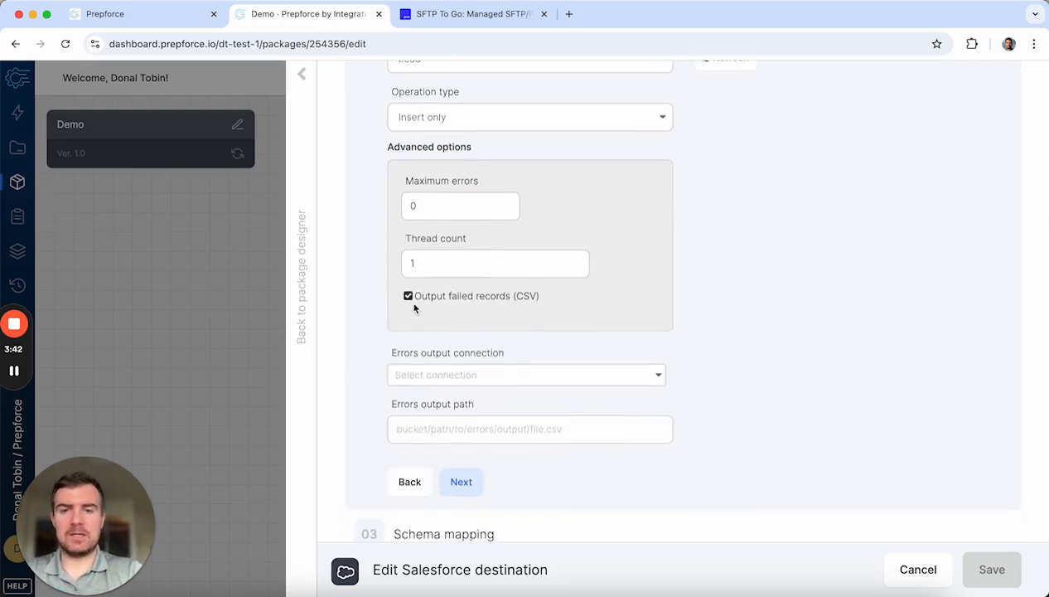
pyautogui.click(410, 299)
# Step: Proceed to the Salesforce destination's schema mapping and auto-fill the input-to-destination field mapping
pyautogui.click(463, 442)
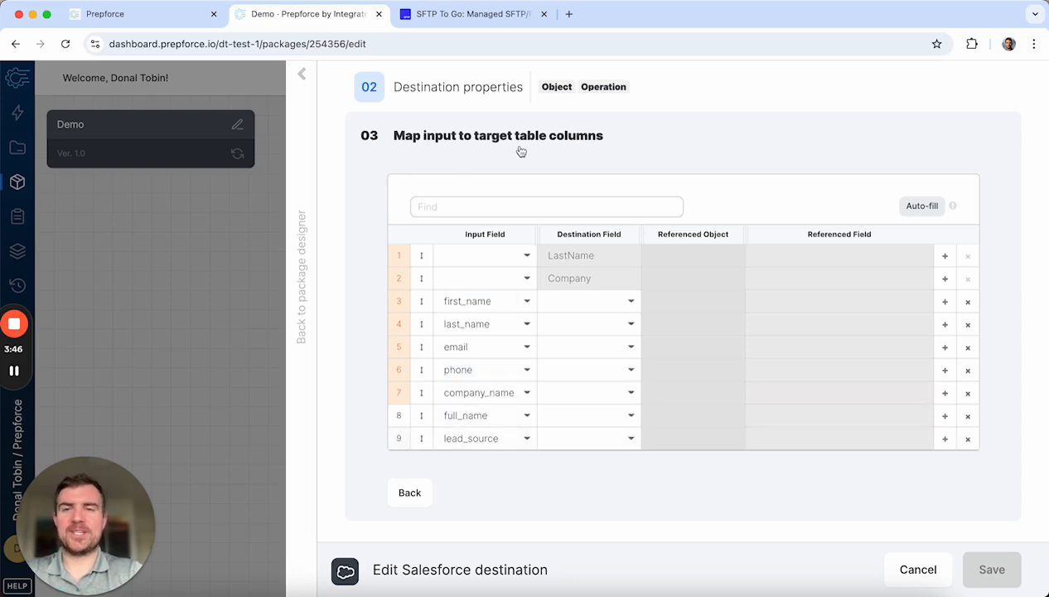
pyautogui.click(918, 207)
pyautogui.scroll(1, 918, 209)
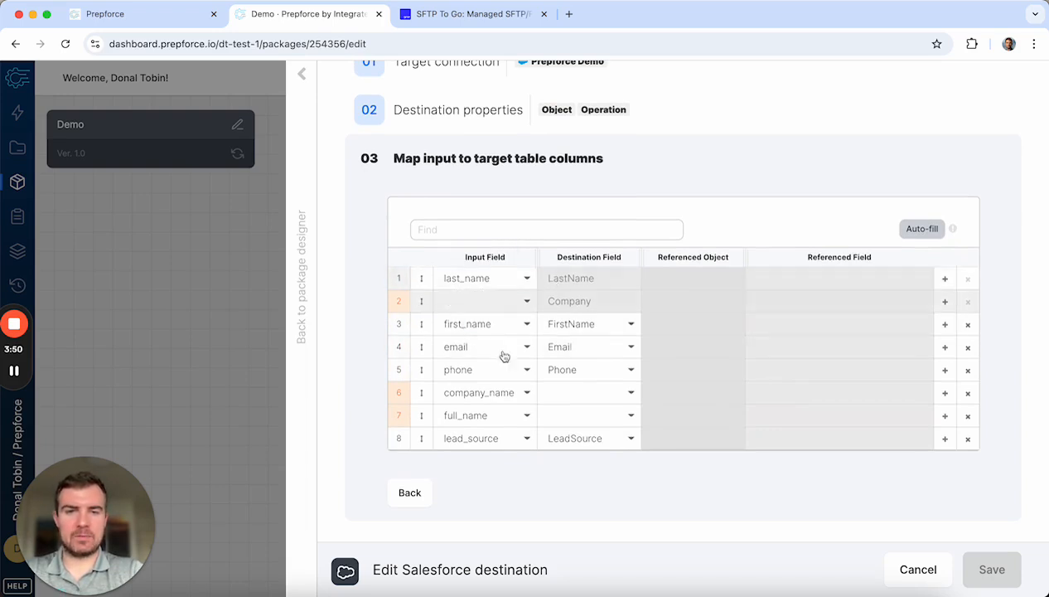
# Step: Map company_name to the Company destination field and remove the duplicate company_name row that has no destination
pyautogui.click(497, 305)
pyautogui.click(489, 463)
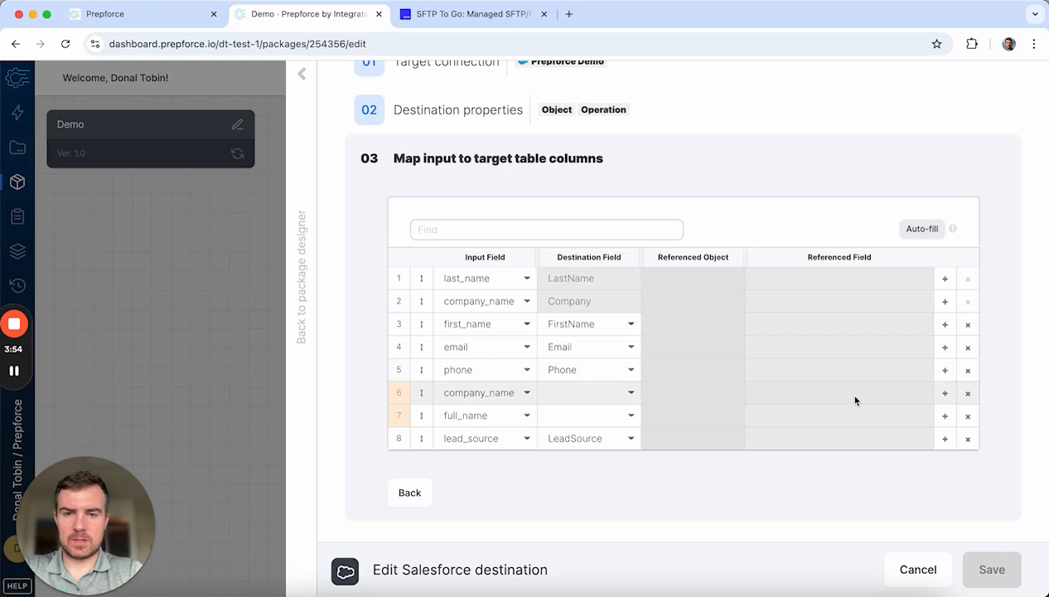
pyautogui.click(968, 396)
# Step: Map full_name to the Primary__c destination field and save the Salesforce destination
pyautogui.click(566, 415)
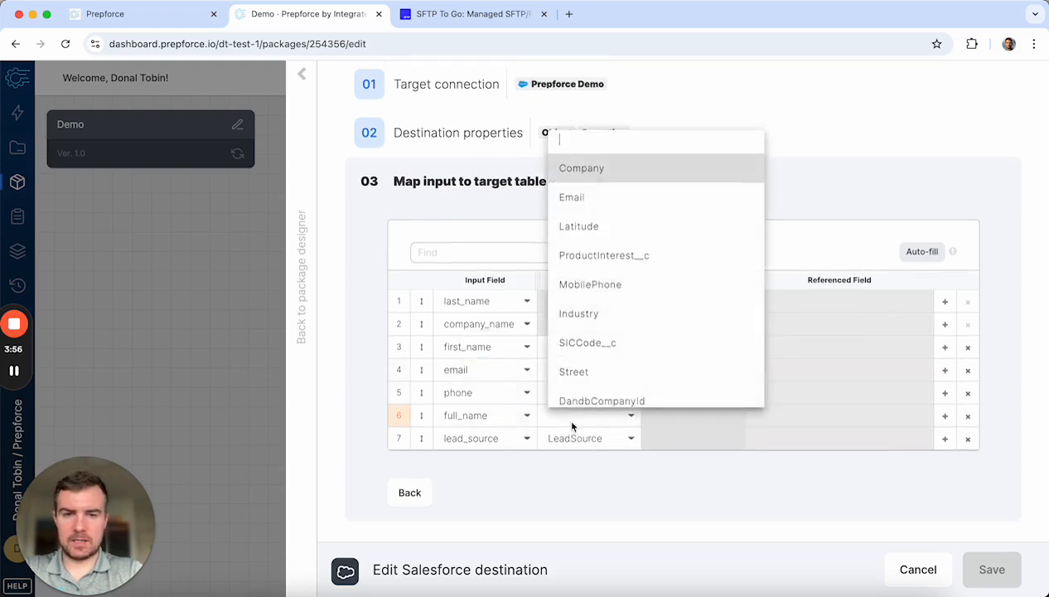
pyautogui.write('prim')
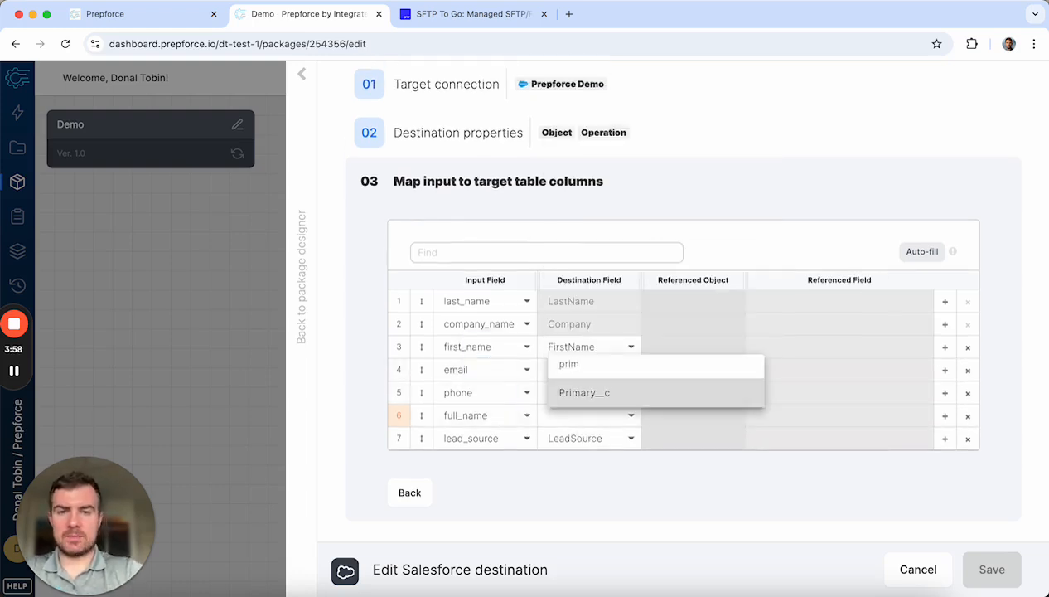
pyautogui.click(600, 393)
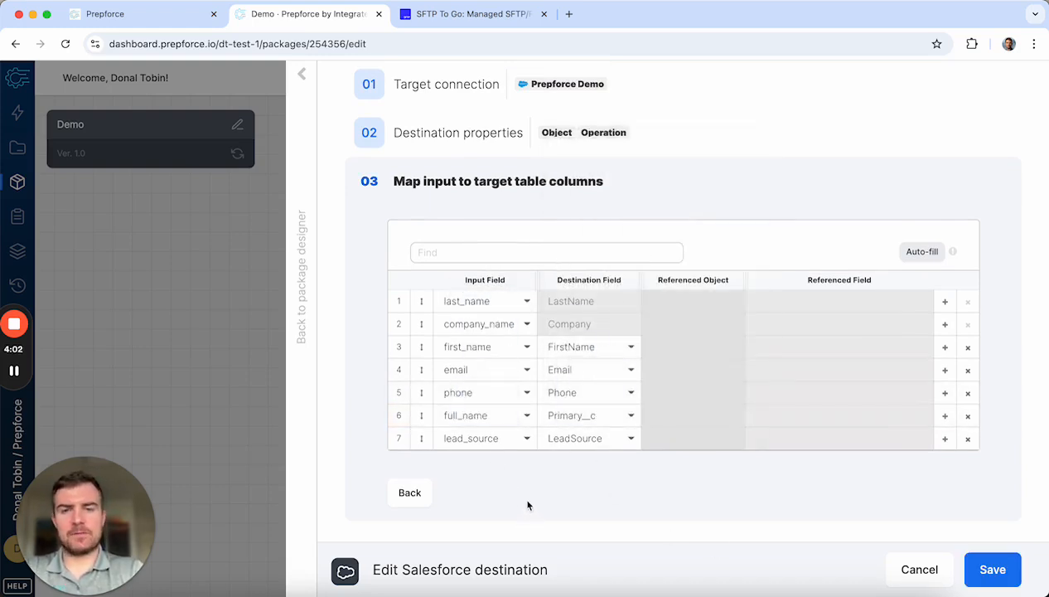
pyautogui.click(993, 568)
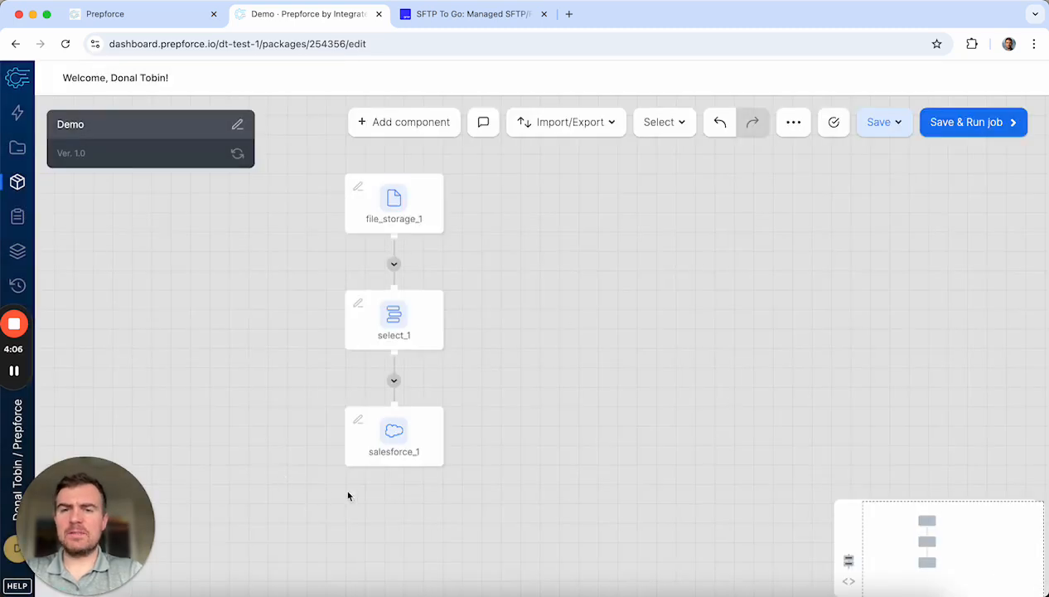
# Step: Validate the Demo package and run it as a job on a new one-node sandbox cluster
pyautogui.click(833, 123)
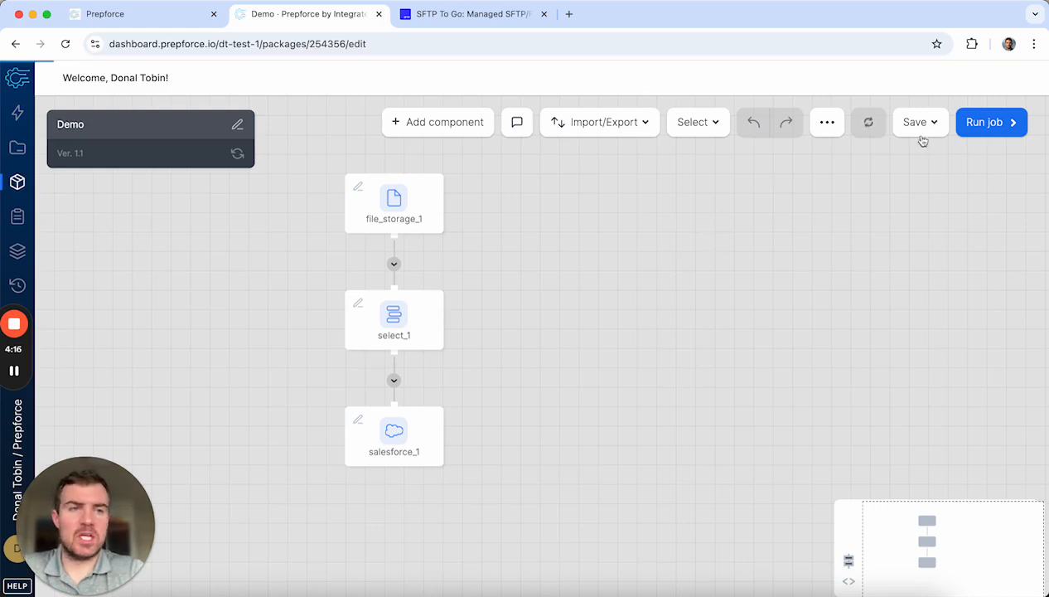
pyautogui.click(978, 122)
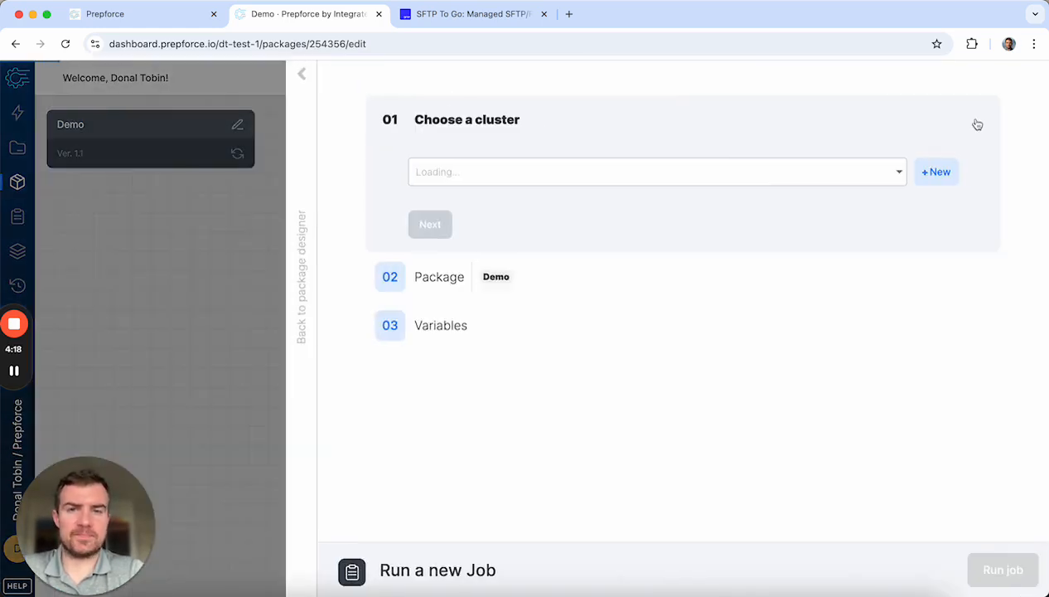
pyautogui.click(938, 174)
pyautogui.click(968, 583)
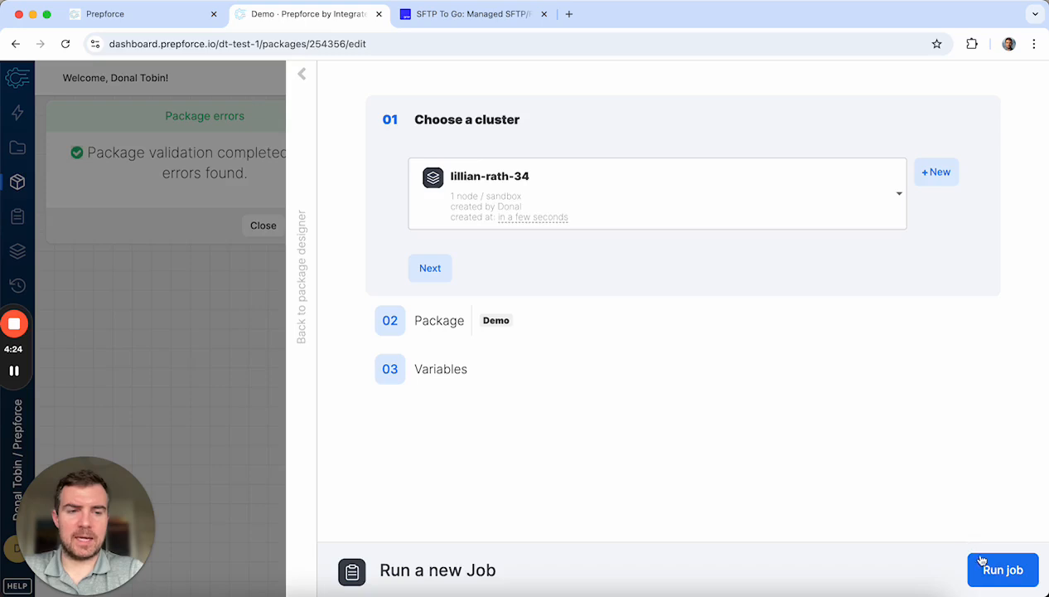
pyautogui.click(983, 561)
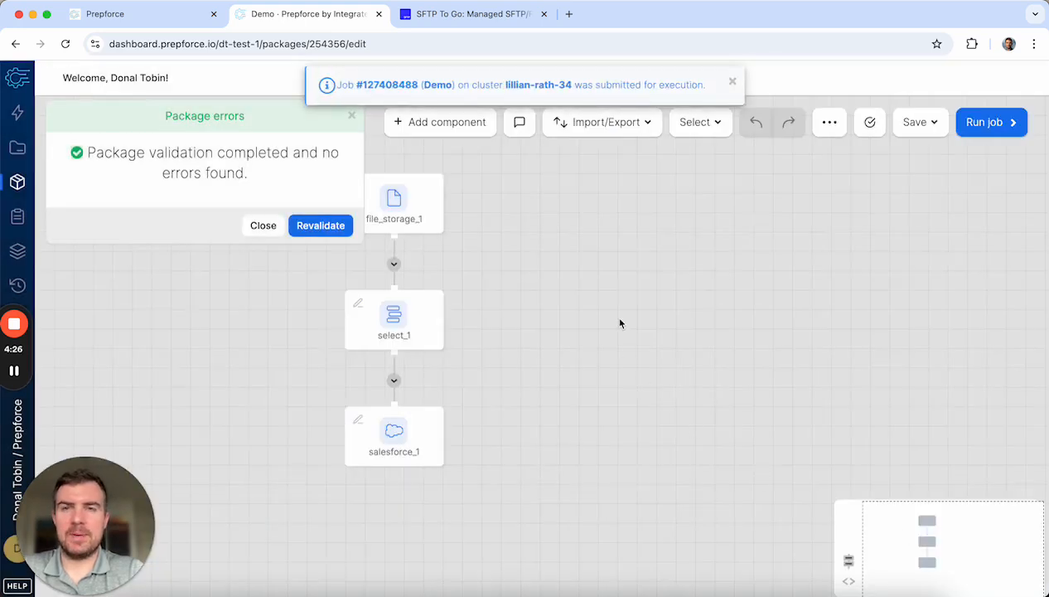